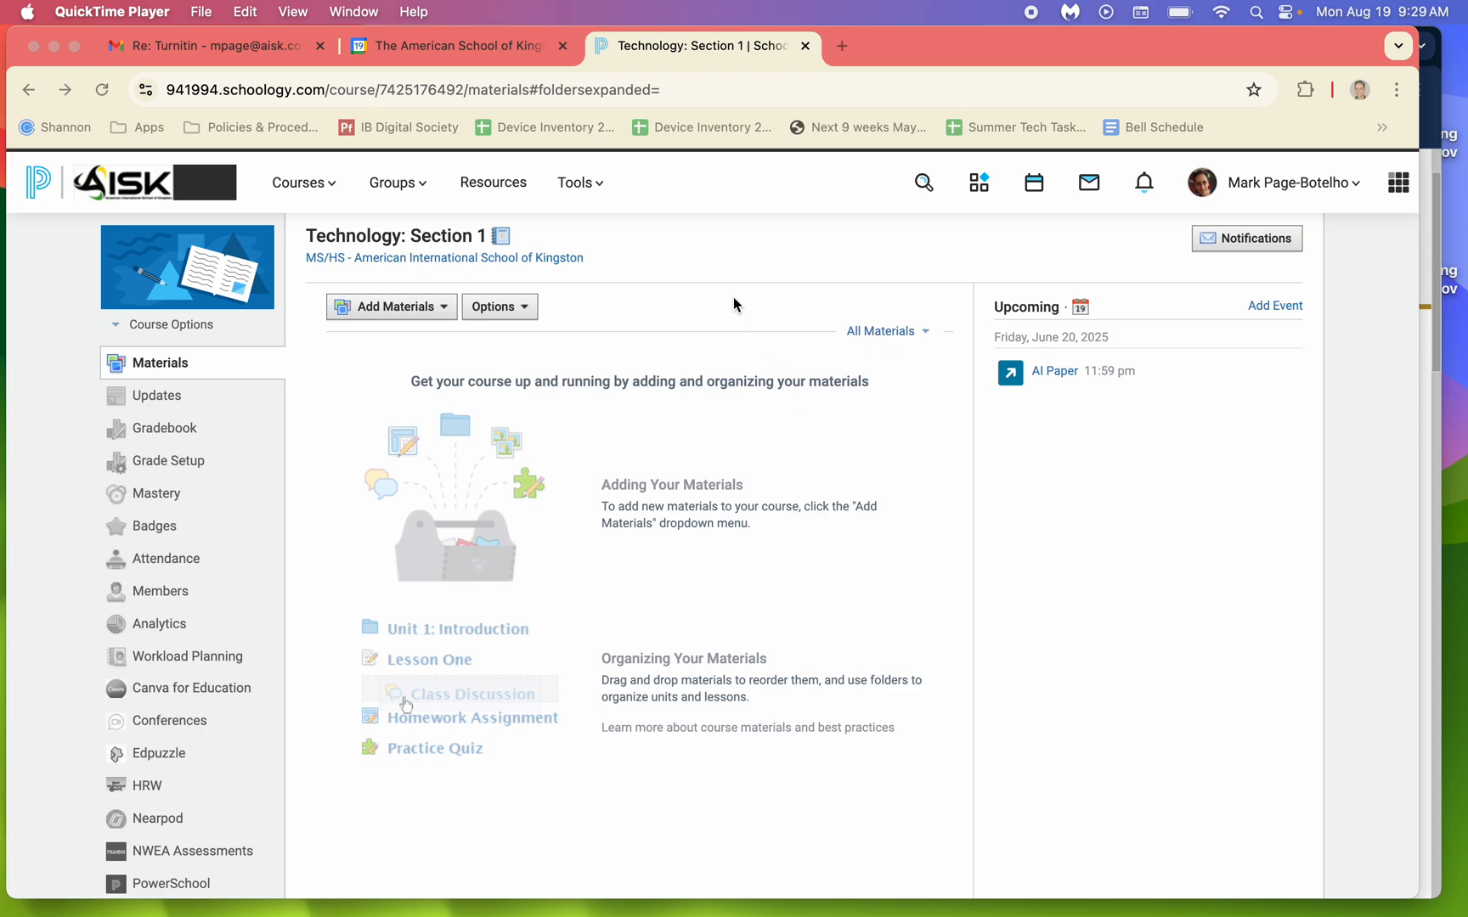
# Start adding an external tool to the course materials with Turnitin as the tool provider and the title AI Test.
pyautogui.click(436, 311)
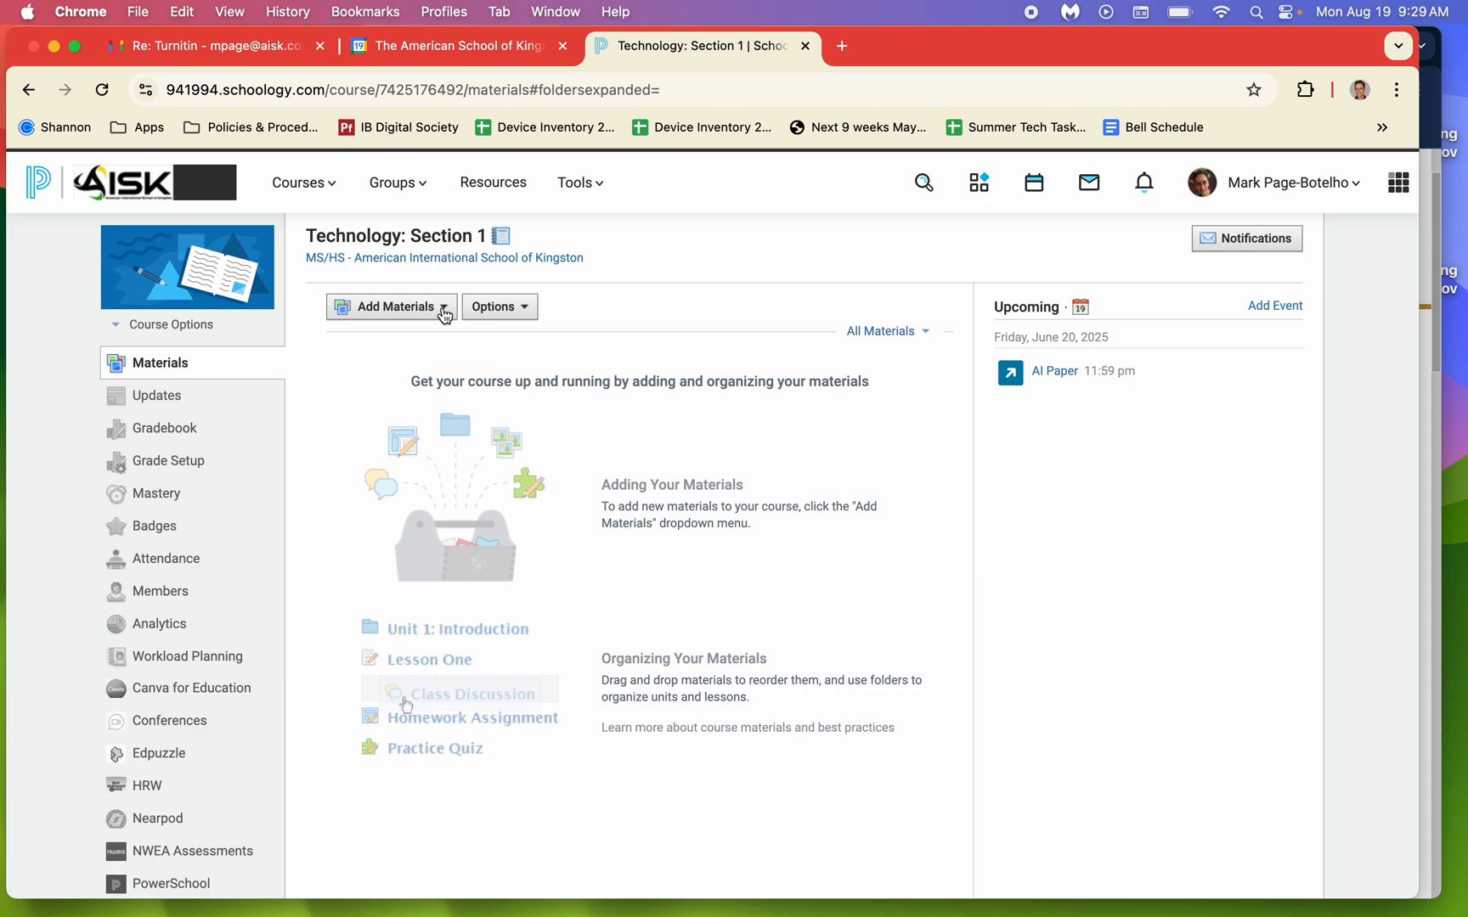
pyautogui.click(442, 313)
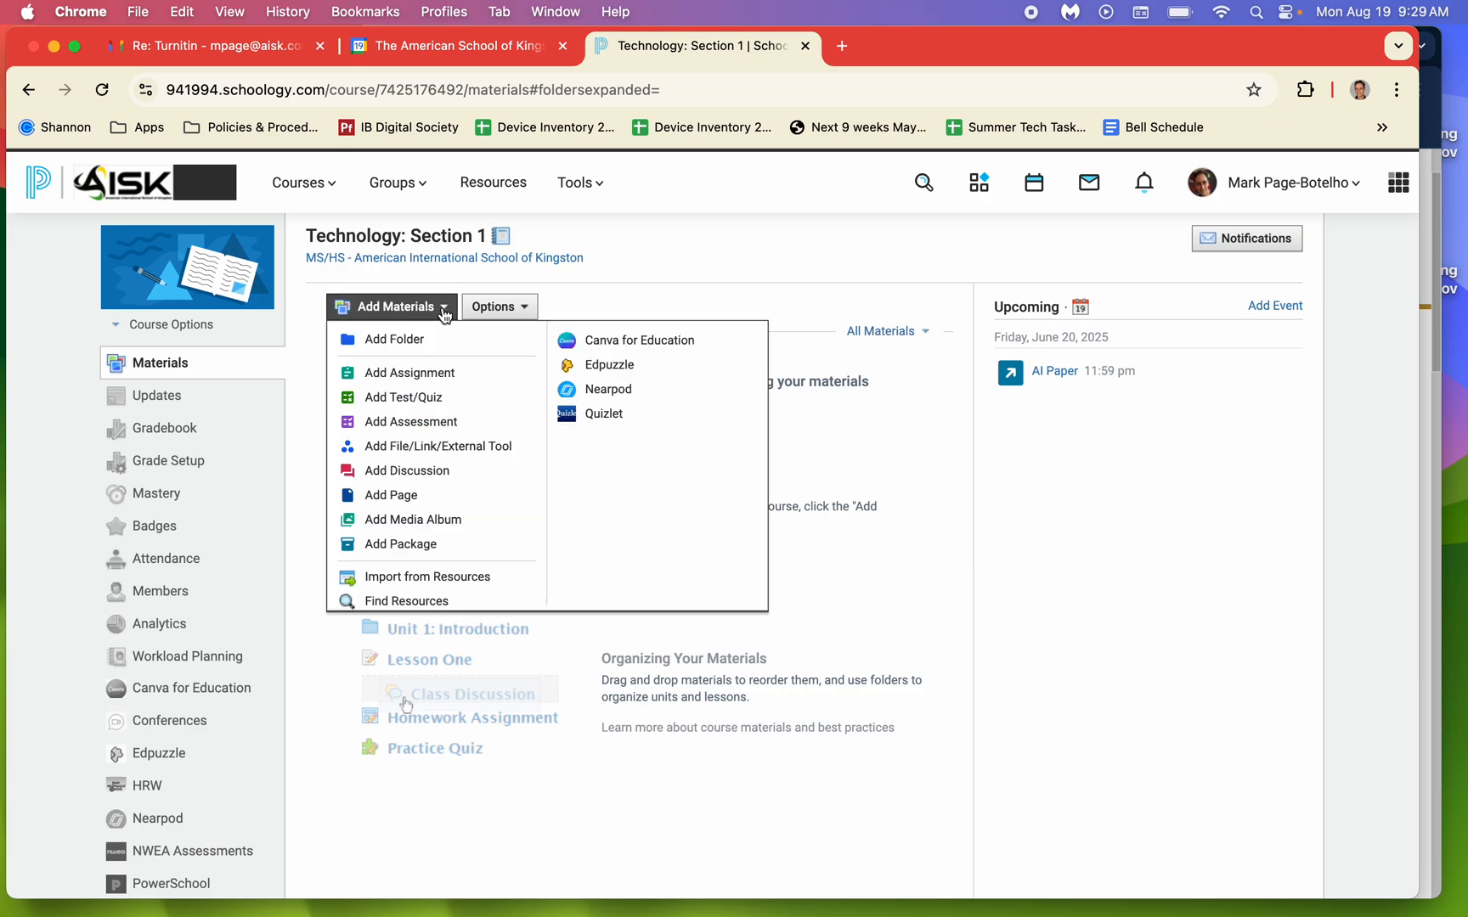
pyautogui.click(527, 450)
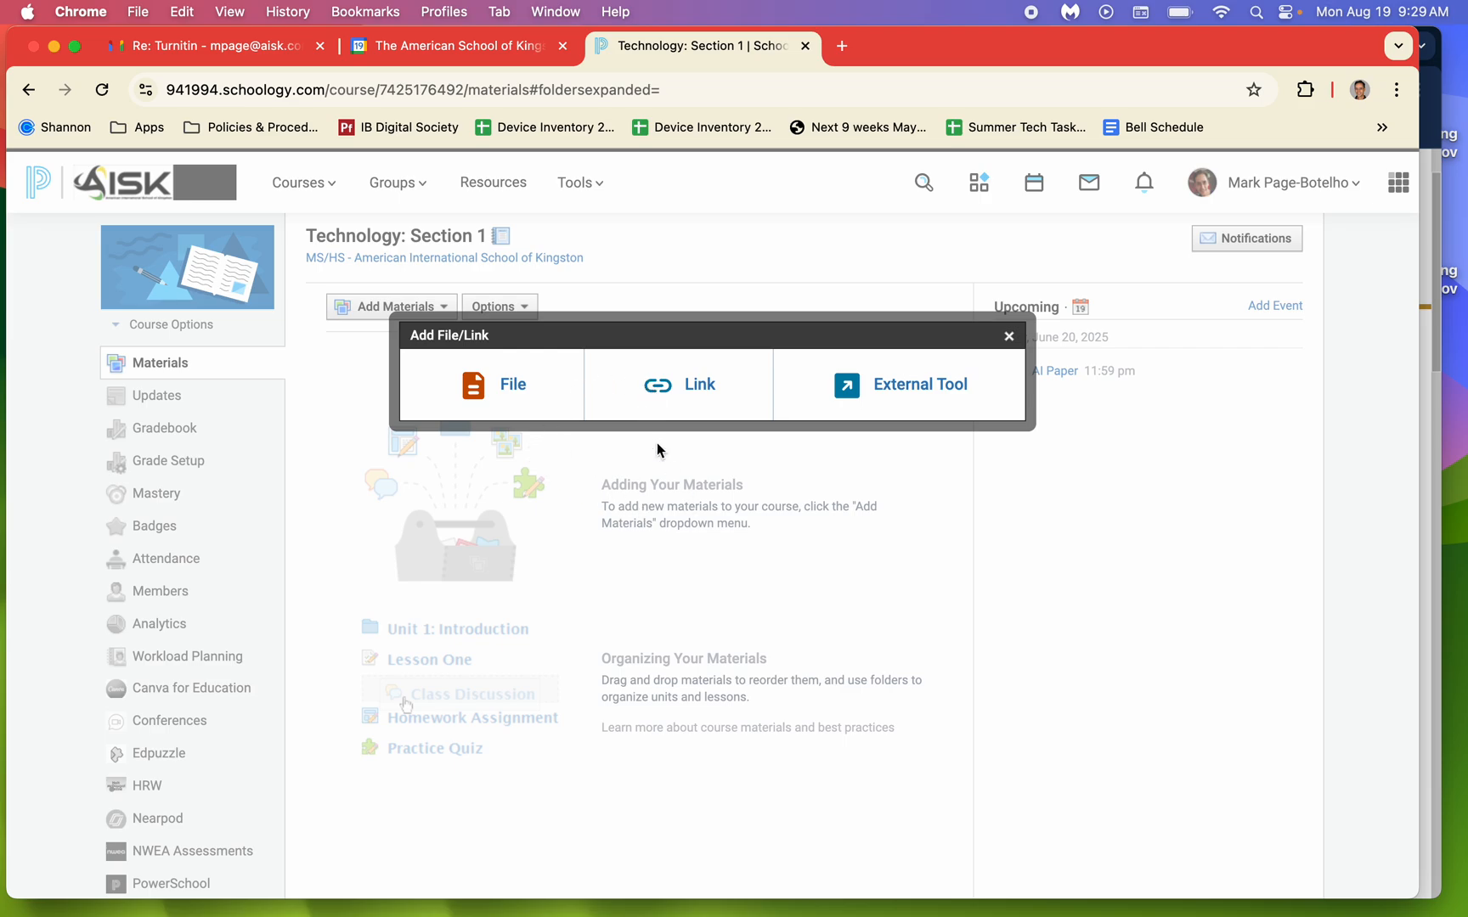
pyautogui.click(922, 393)
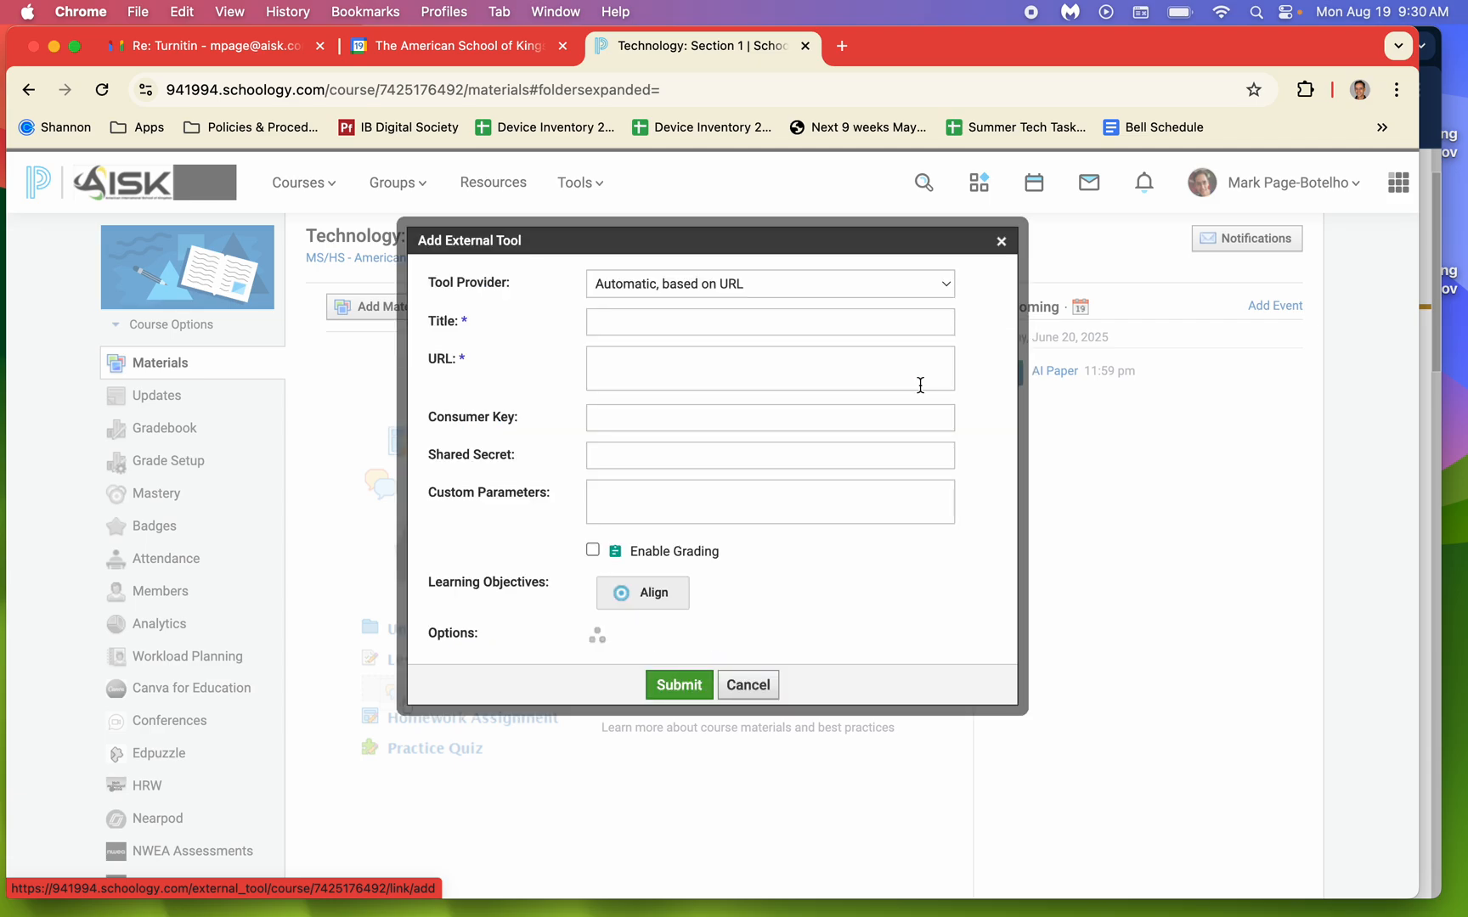
pyautogui.click(720, 283)
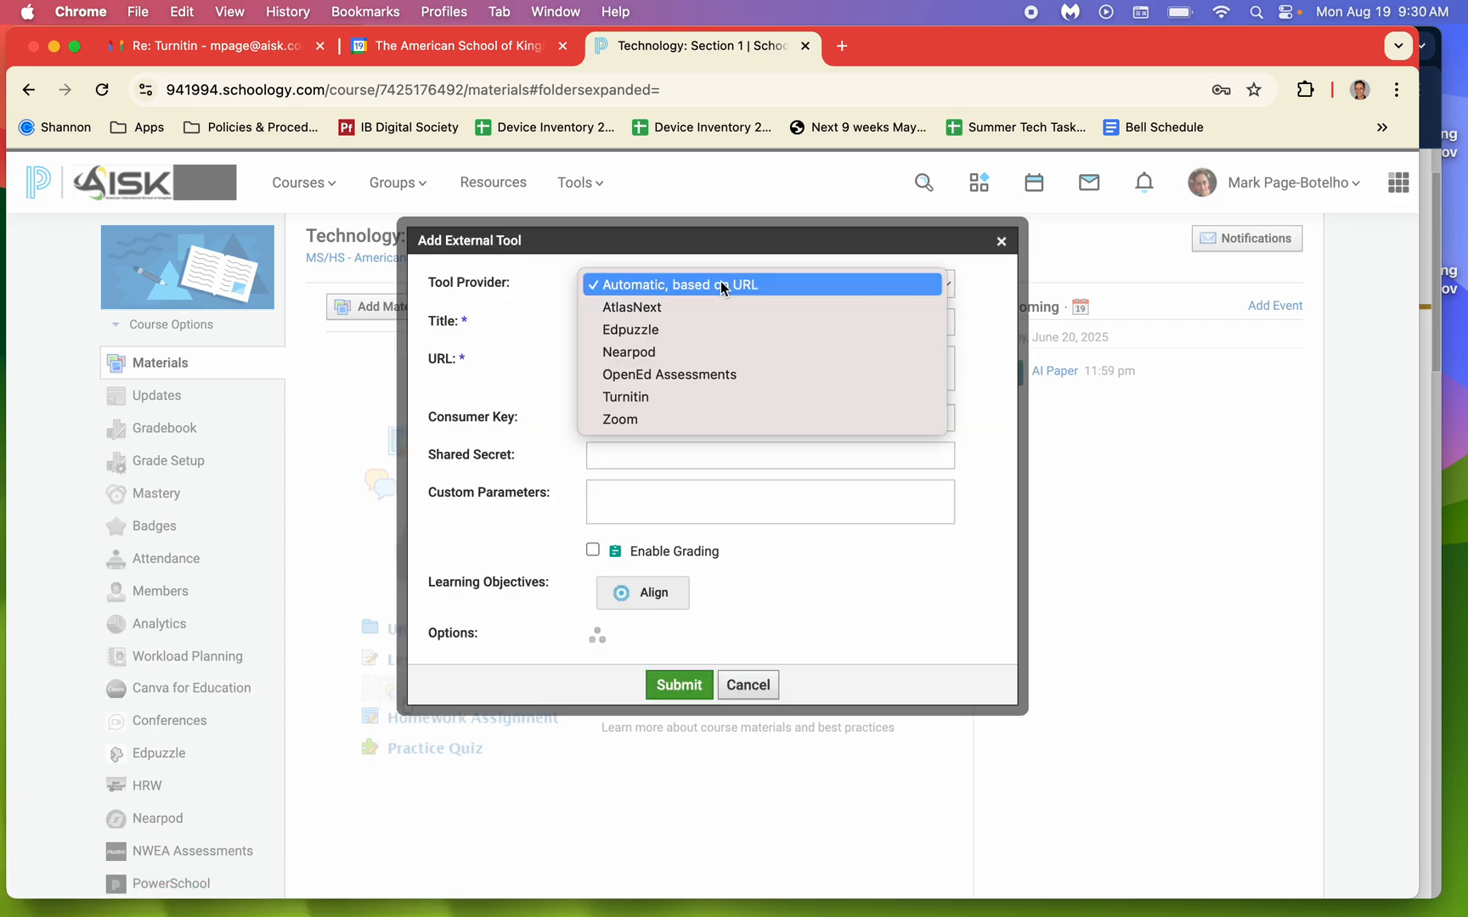
pyautogui.click(677, 396)
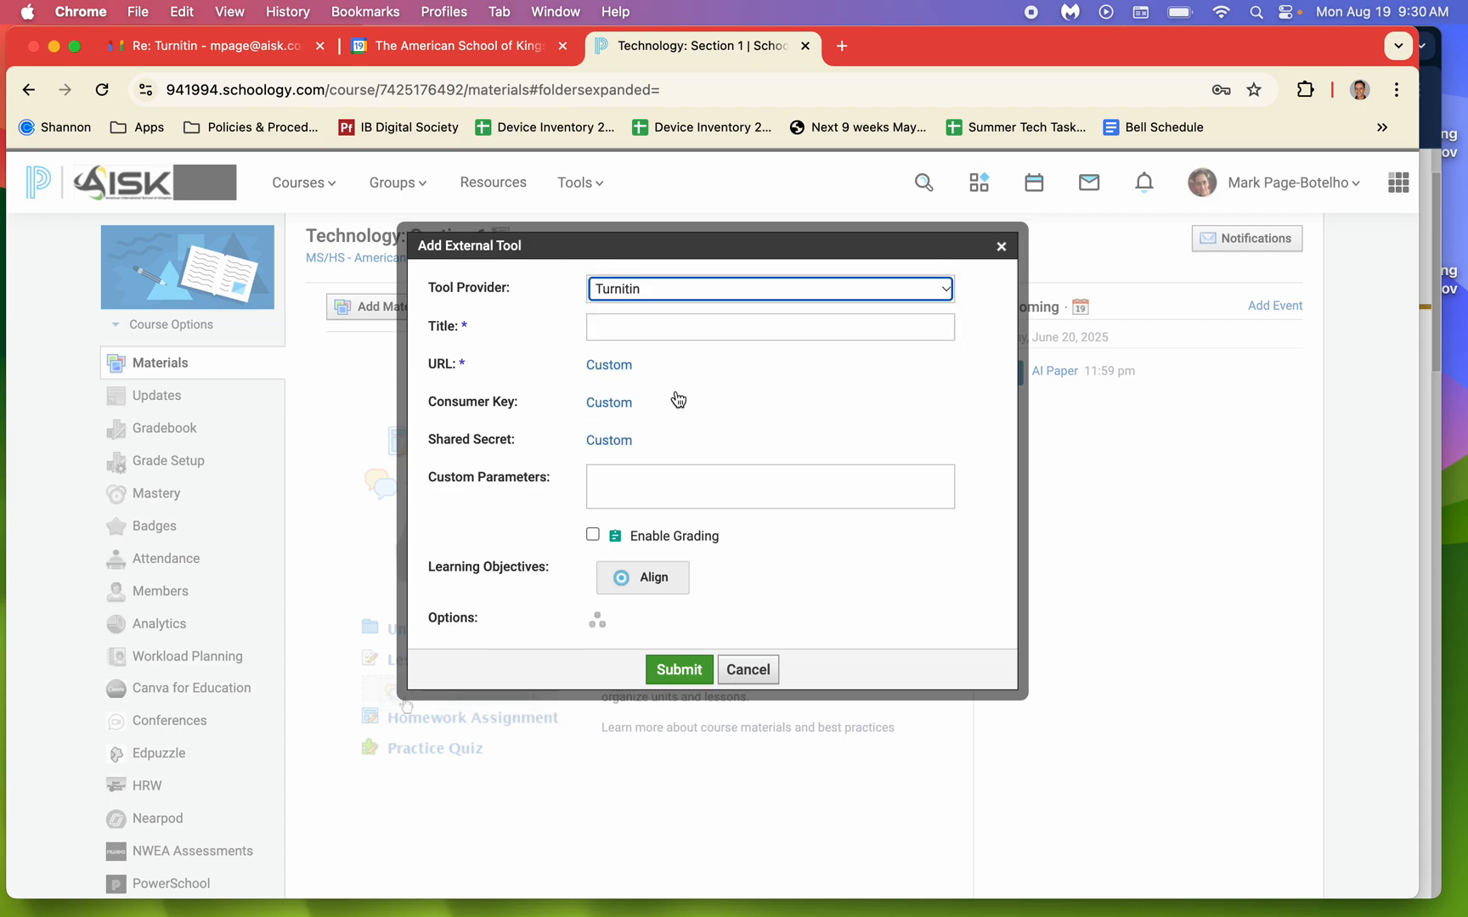
pyautogui.click(651, 330)
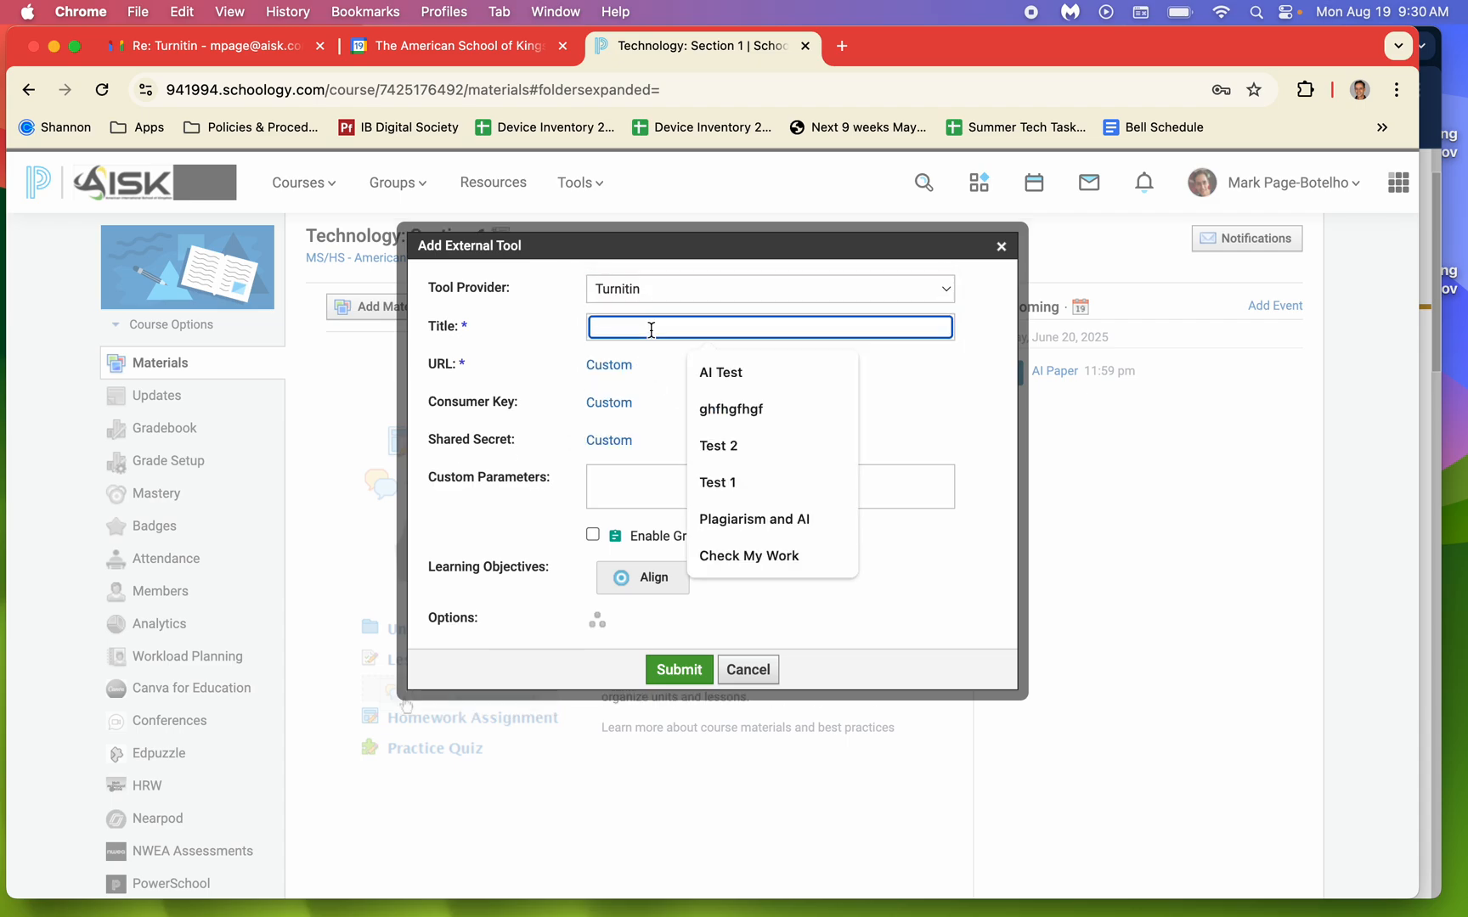
pyautogui.click(720, 372)
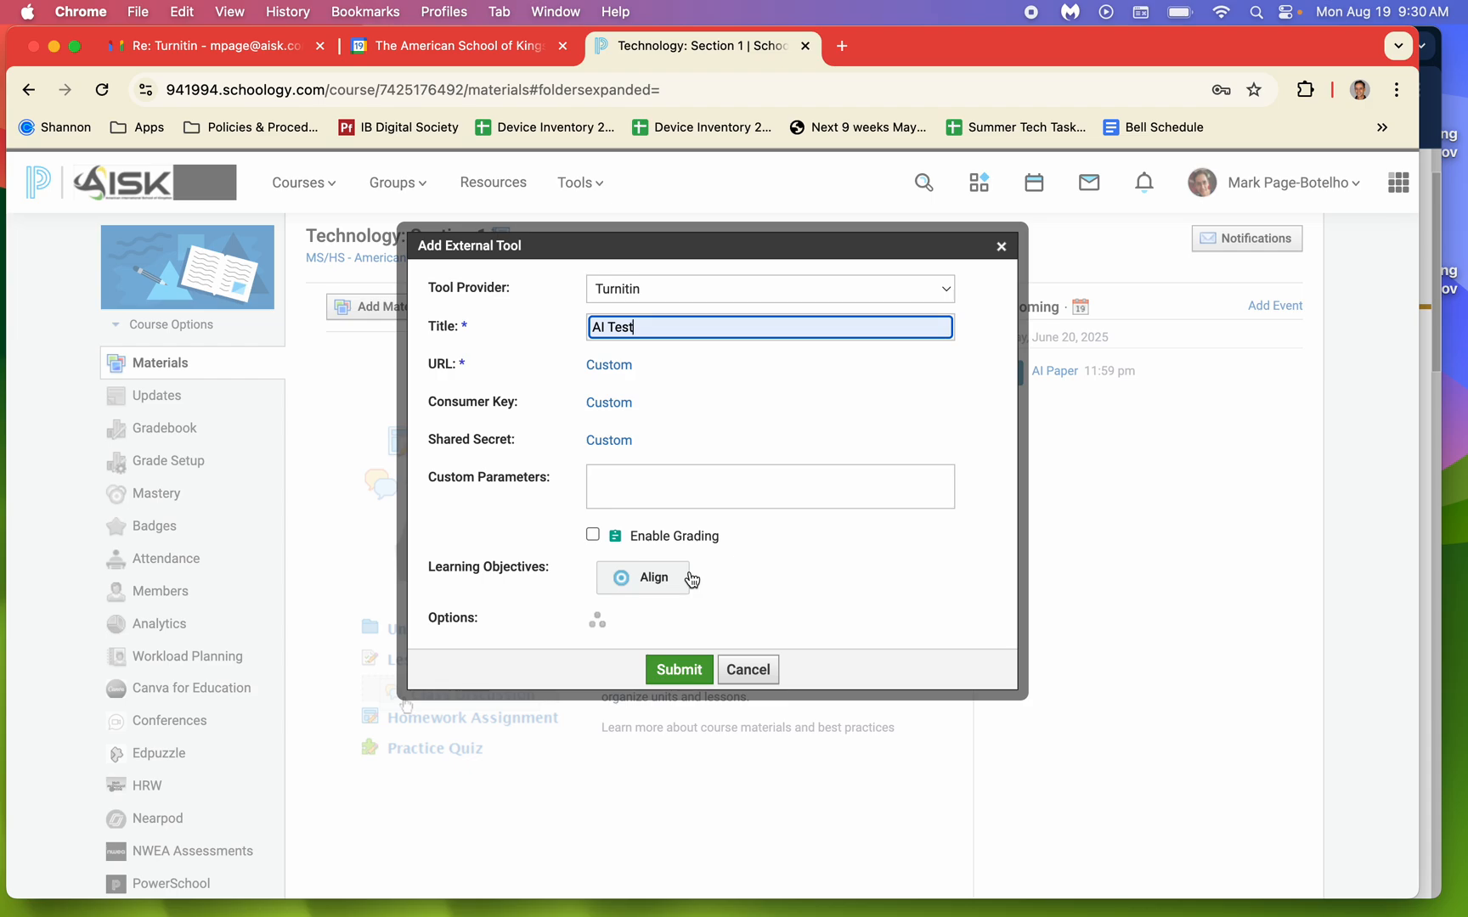
# Enable grading for the external tool and set its due date to 6/20/25.
pyautogui.click(593, 535)
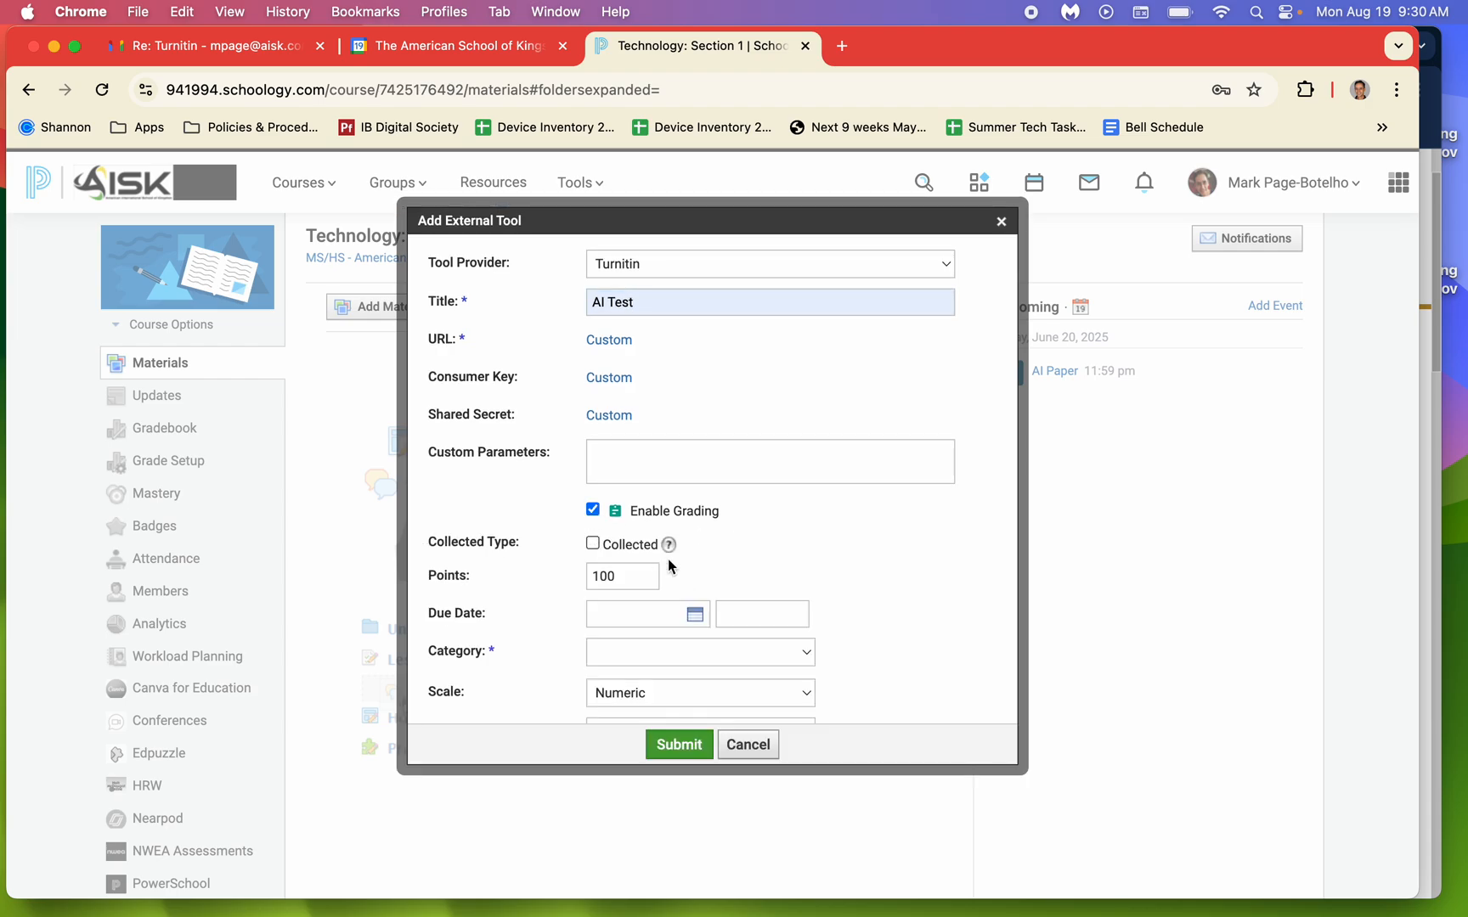
pyautogui.scroll(-4, 770, 572)
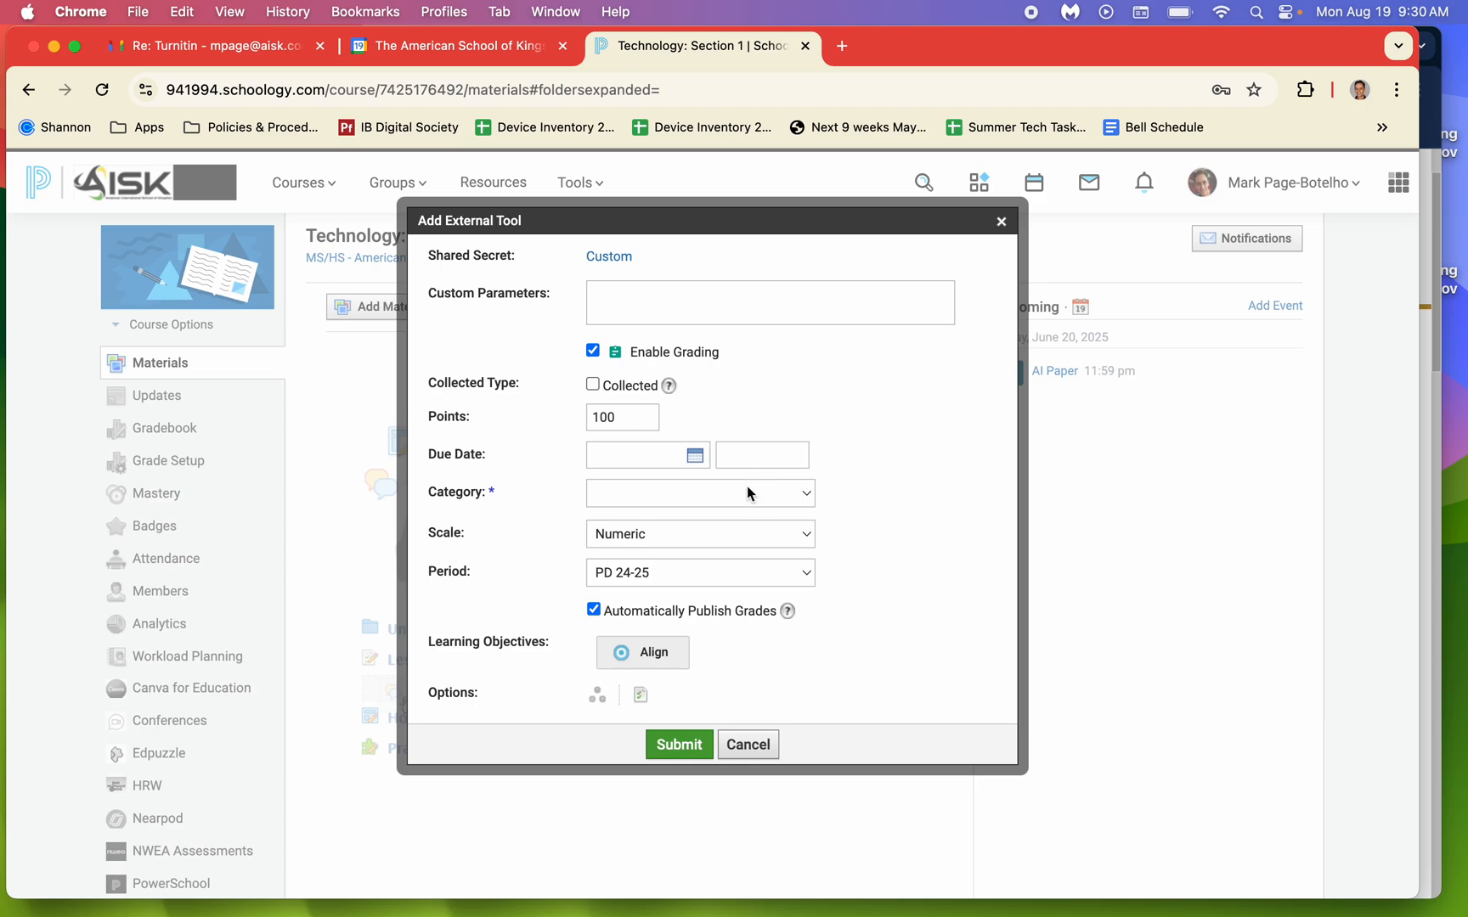
pyautogui.click(698, 458)
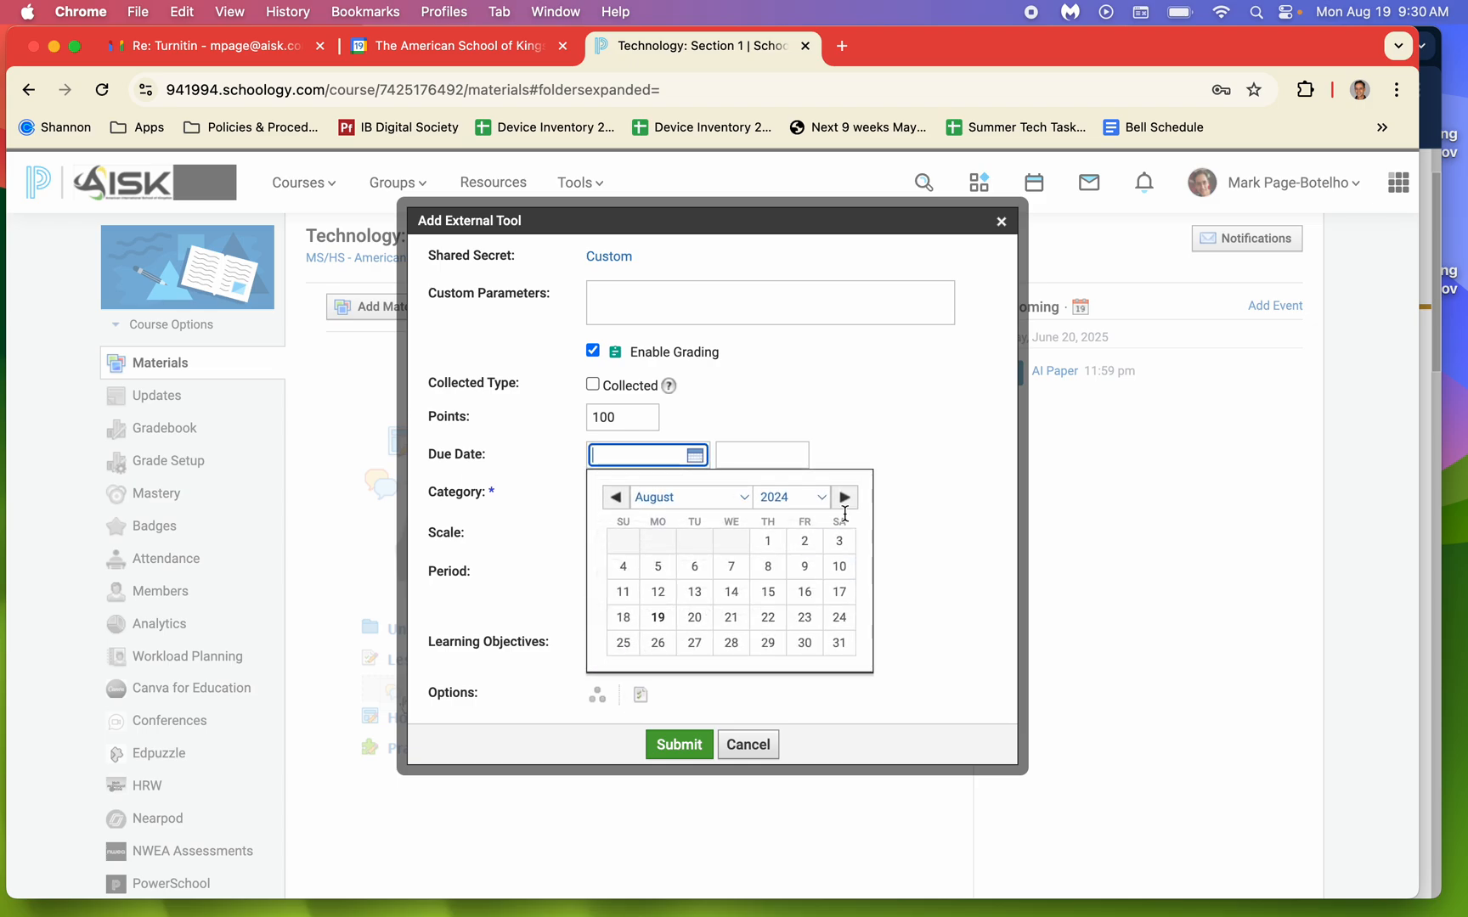
pyautogui.click(822, 499)
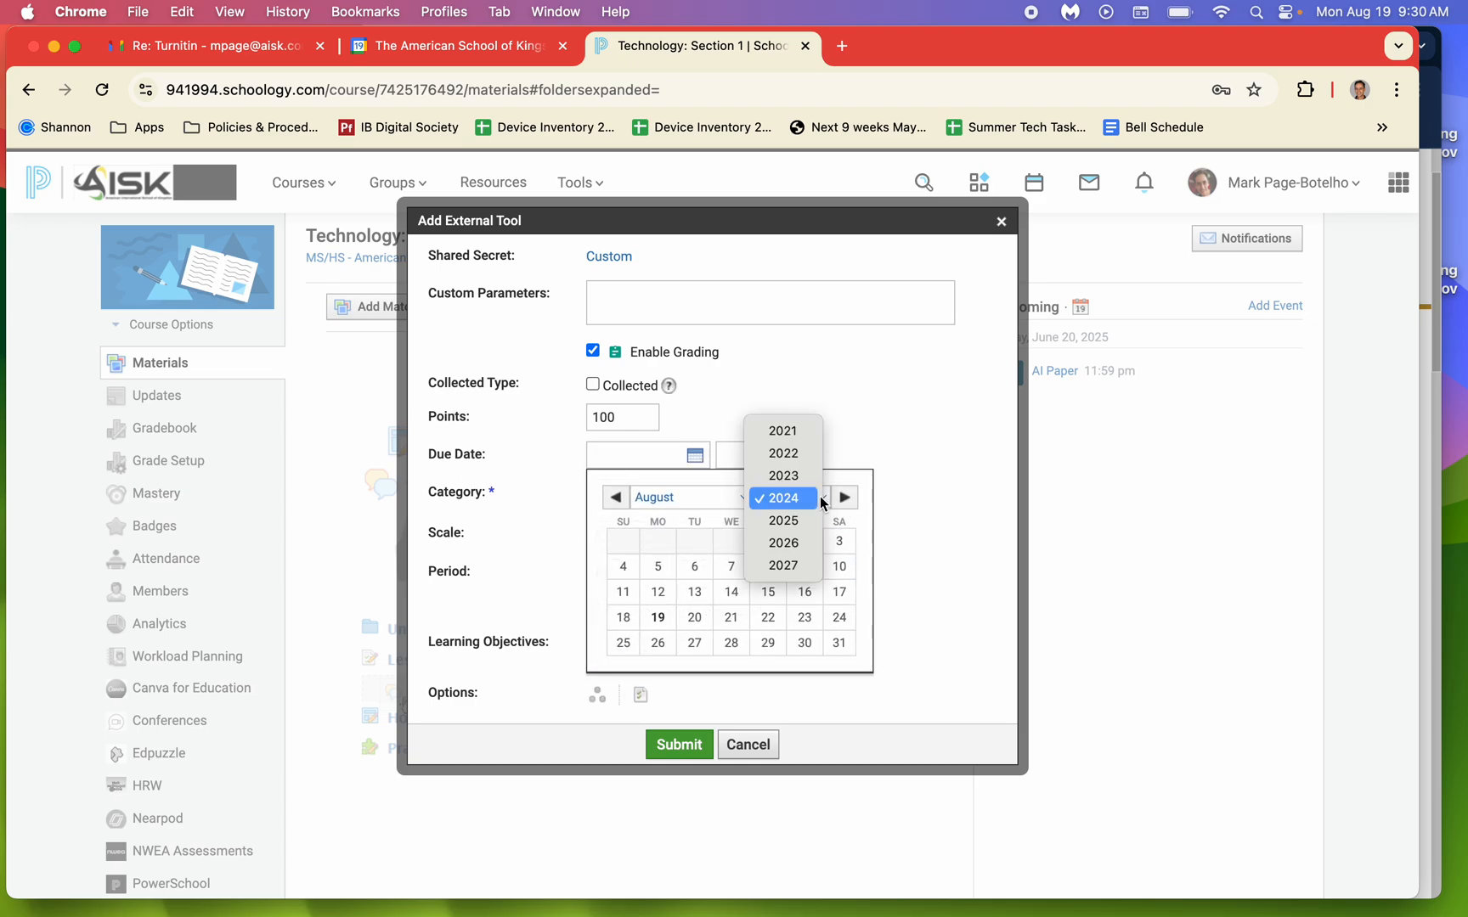
pyautogui.click(798, 522)
pyautogui.click(745, 497)
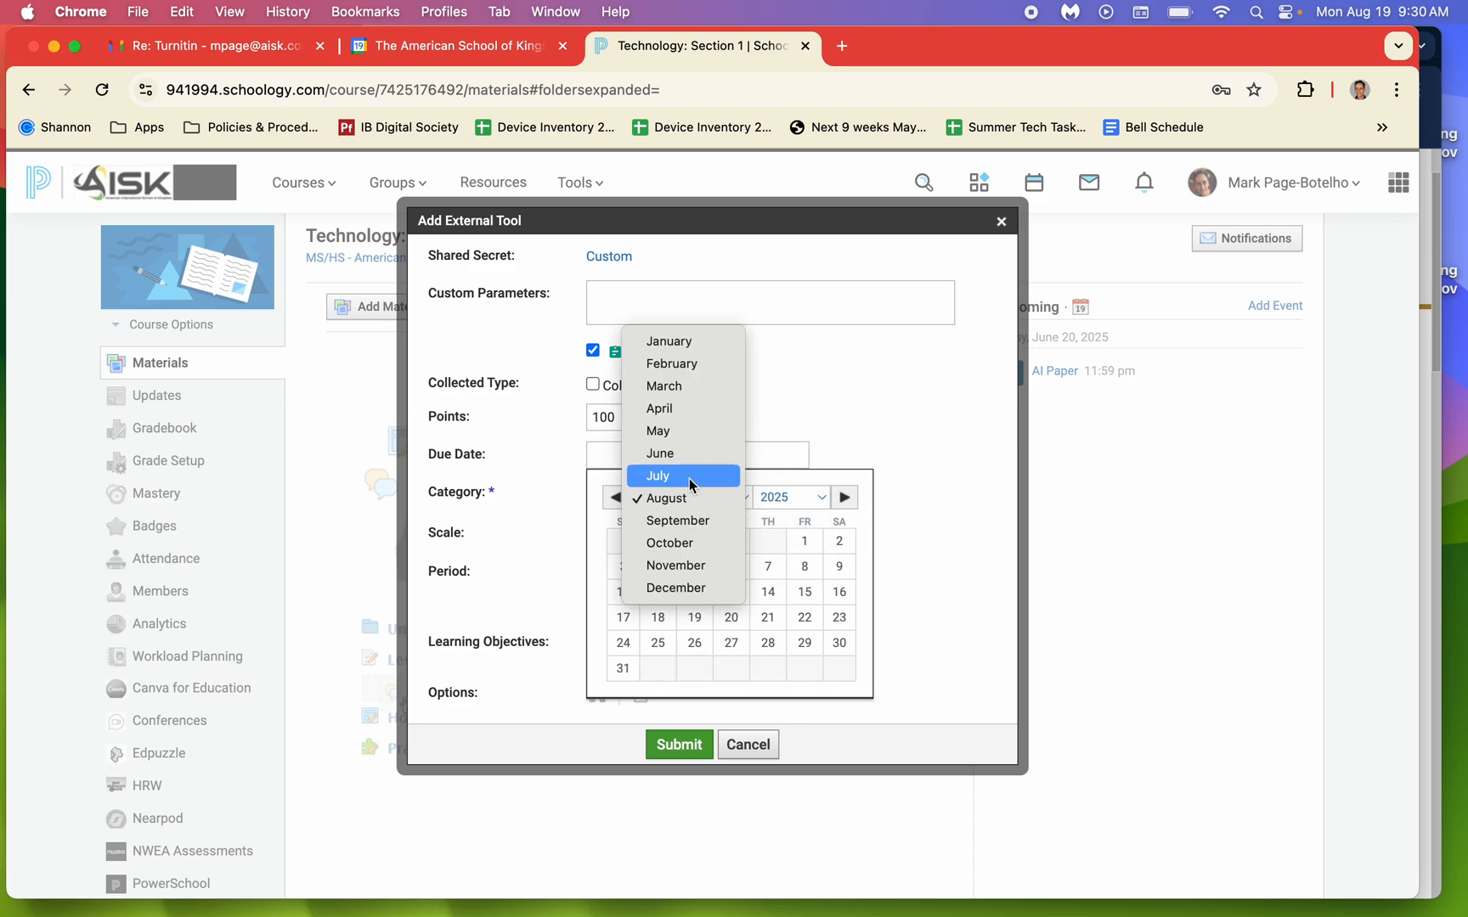
pyautogui.click(680, 454)
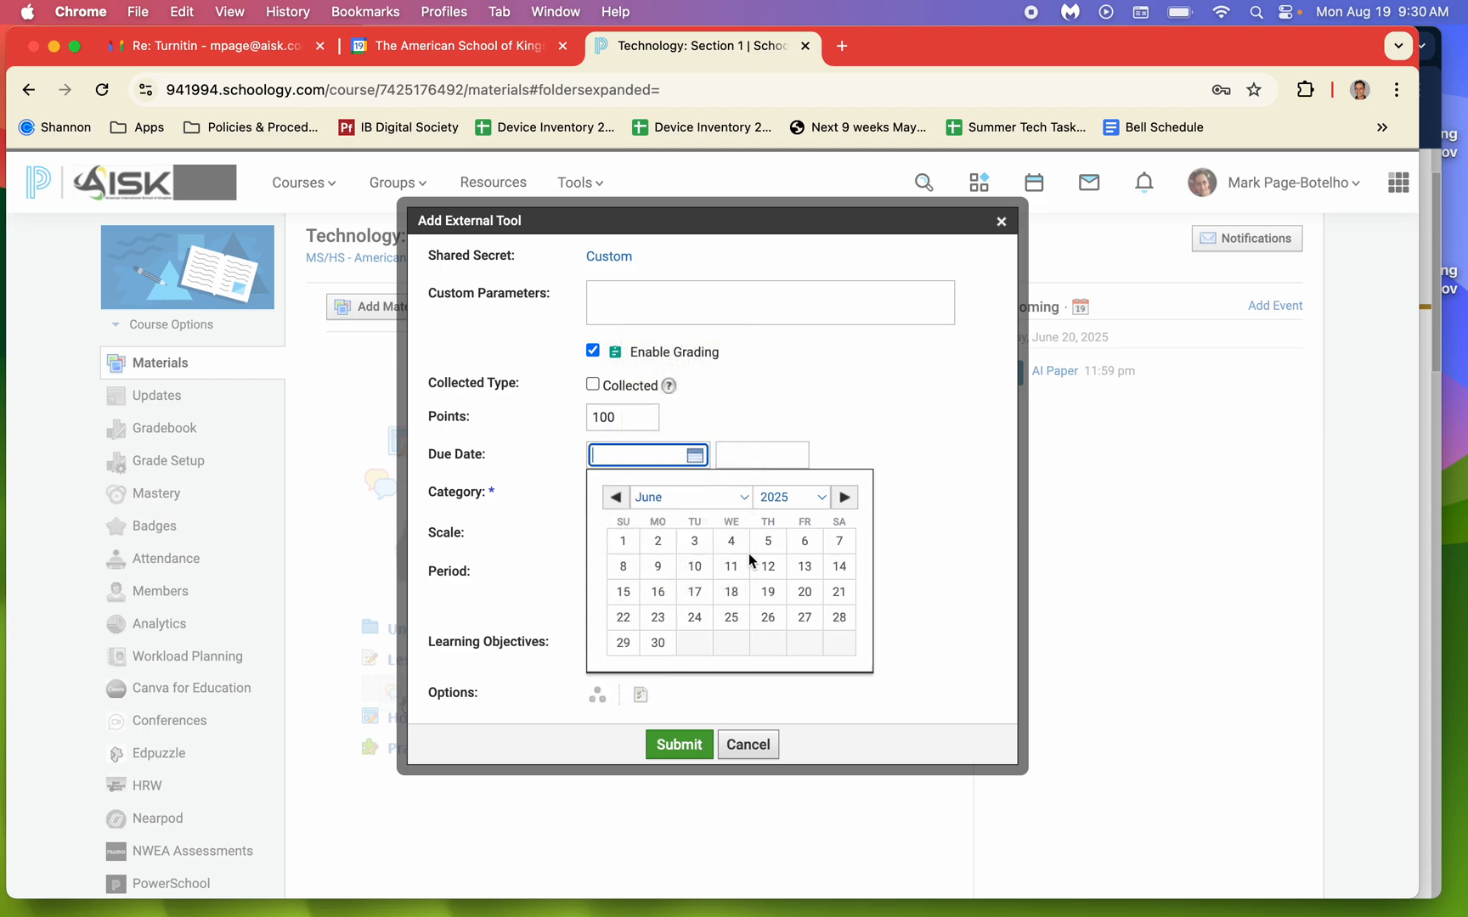
pyautogui.click(805, 592)
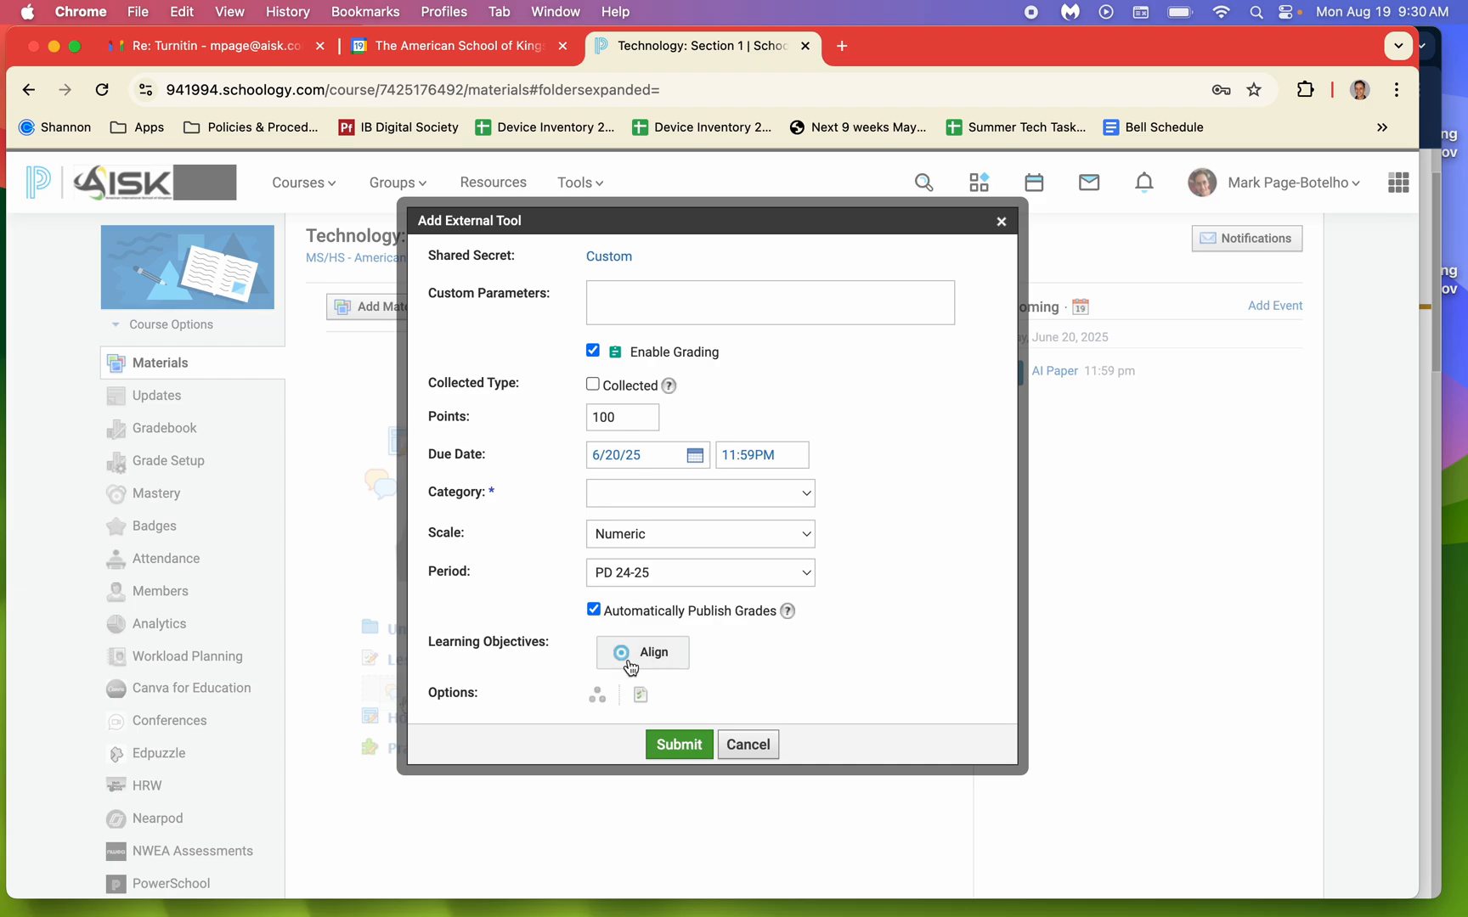
# Turn off automatic grade publishing, set the category to (Ungraded), and submit the external tool.
pyautogui.click(595, 611)
pyautogui.click(681, 745)
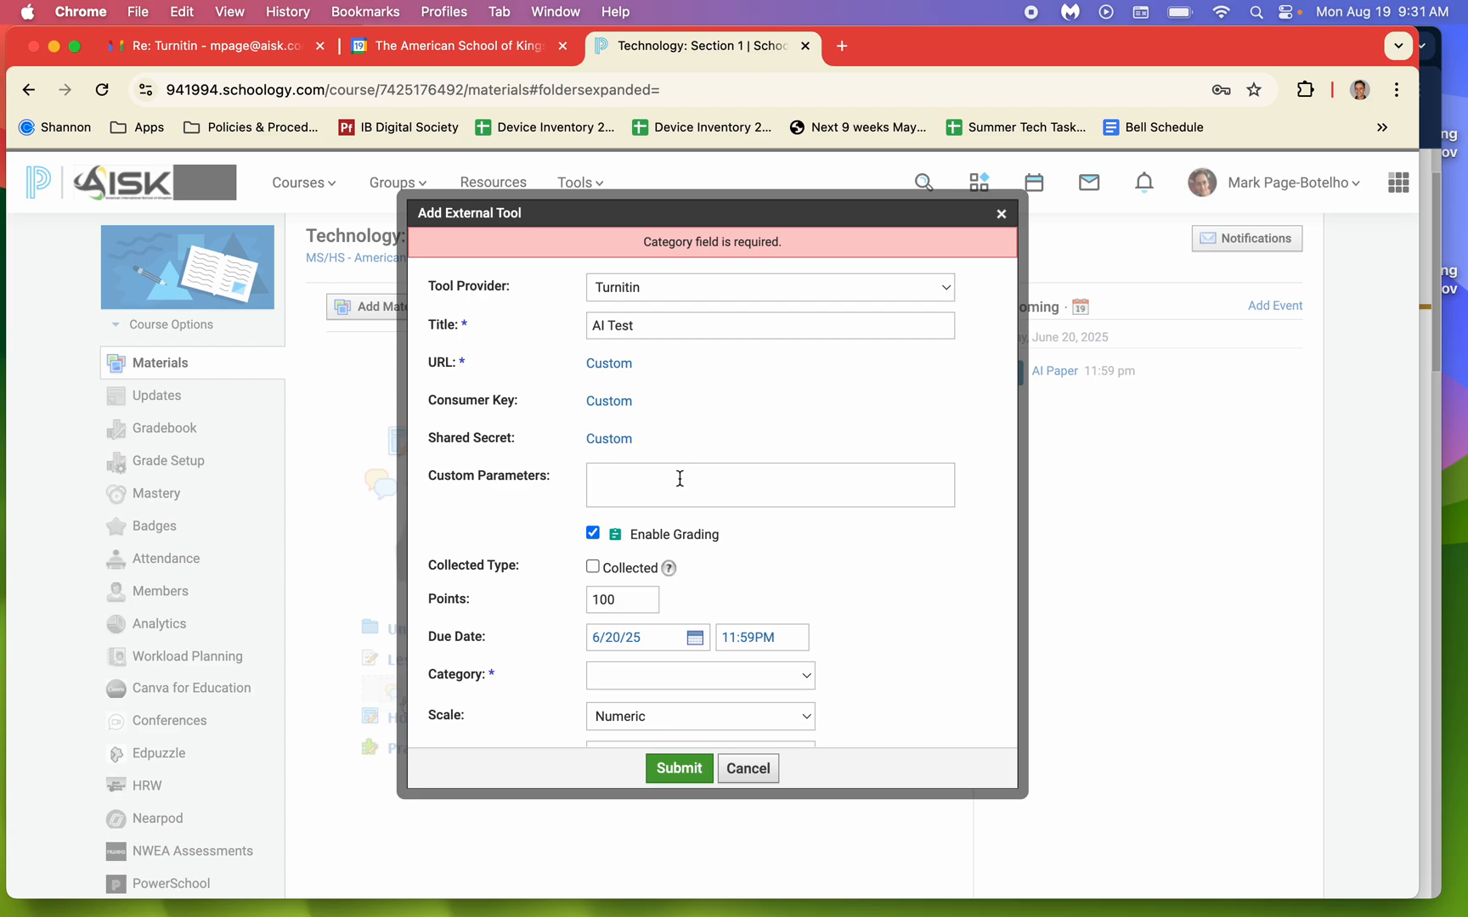
pyautogui.scroll(-3, 692, 547)
pyautogui.click(672, 584)
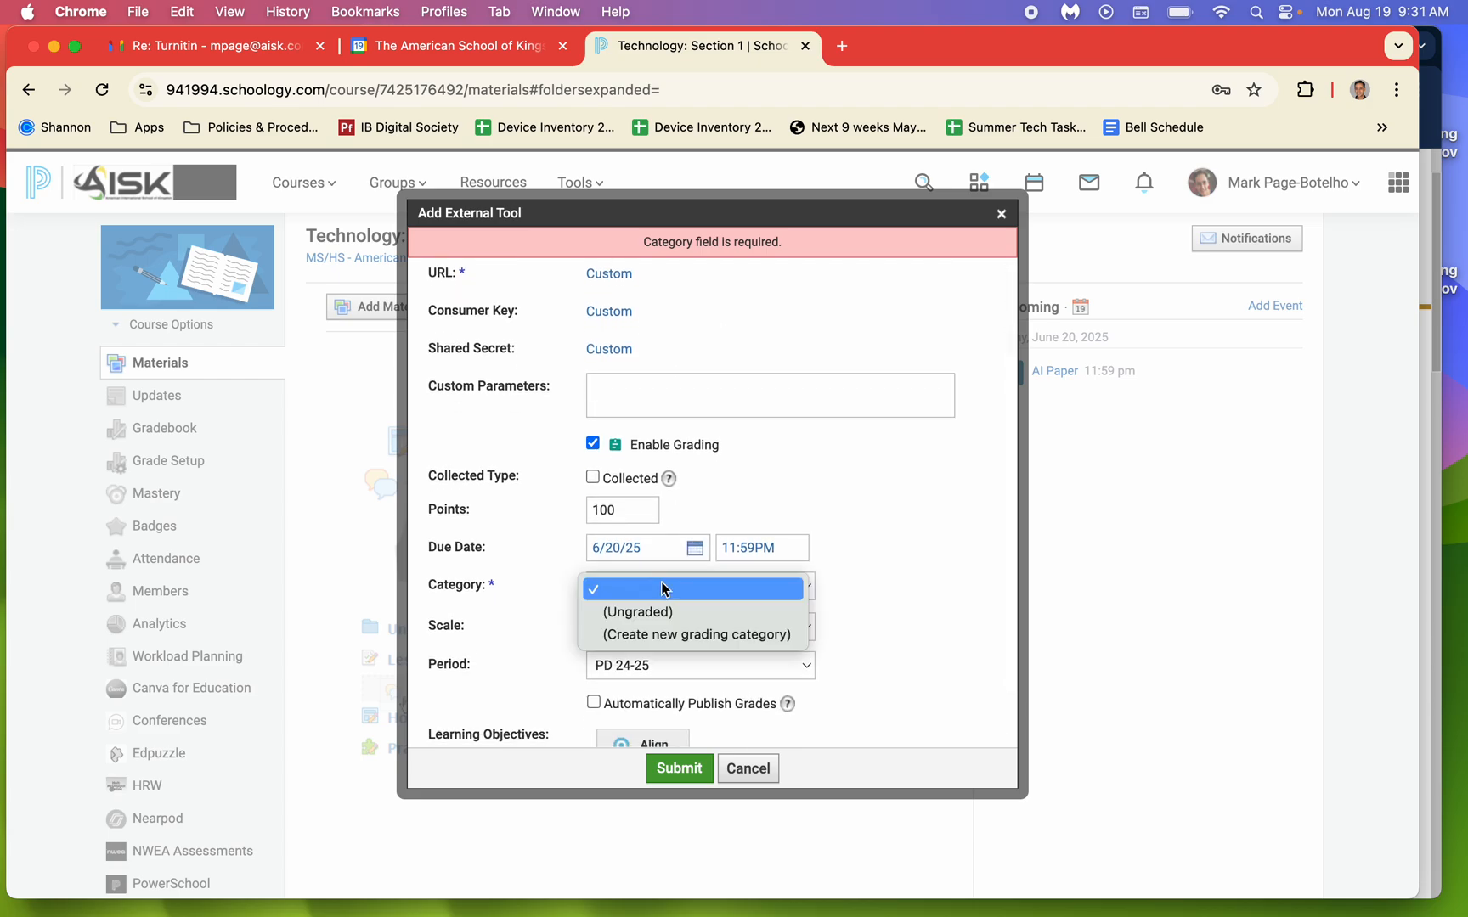
pyautogui.click(655, 612)
pyautogui.scroll(-2, 828, 573)
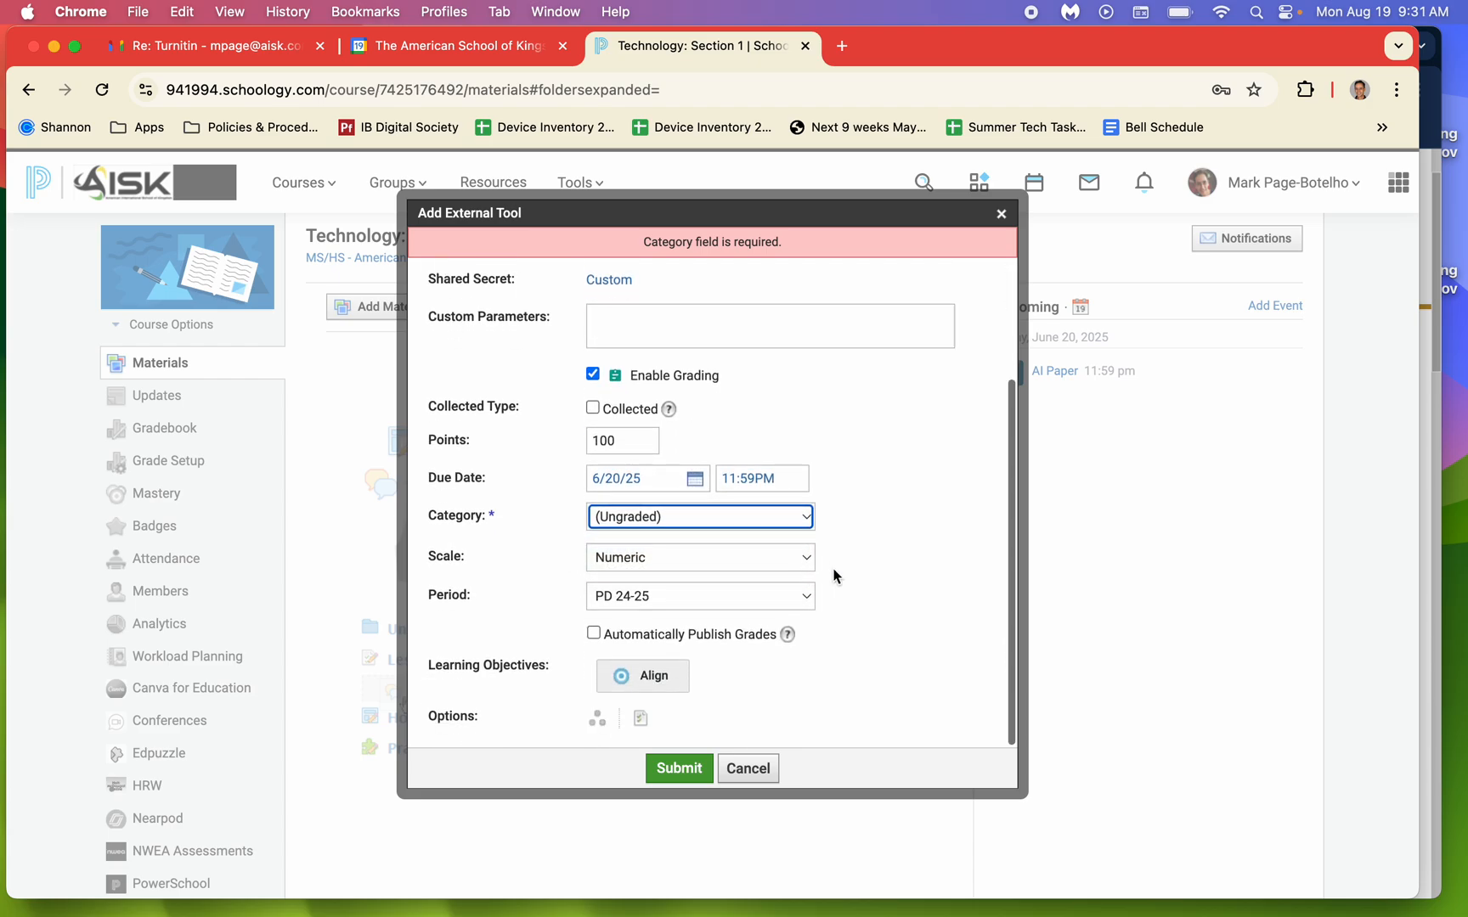
pyautogui.click(678, 768)
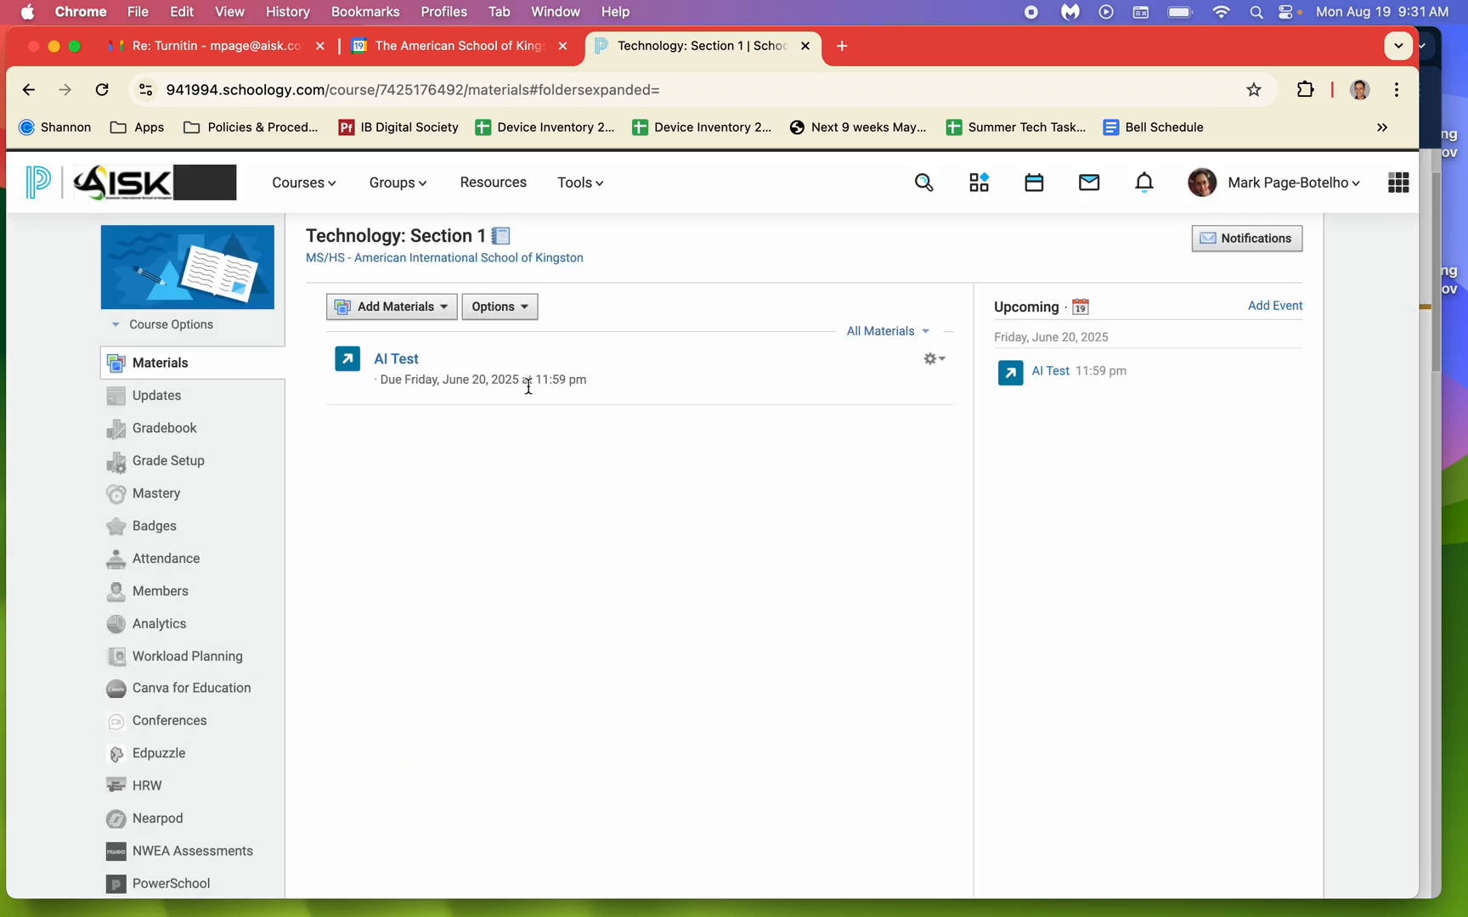
# Open the AI Test assignment and set its Turnitin due date to June 20, 2025.
pyautogui.click(409, 363)
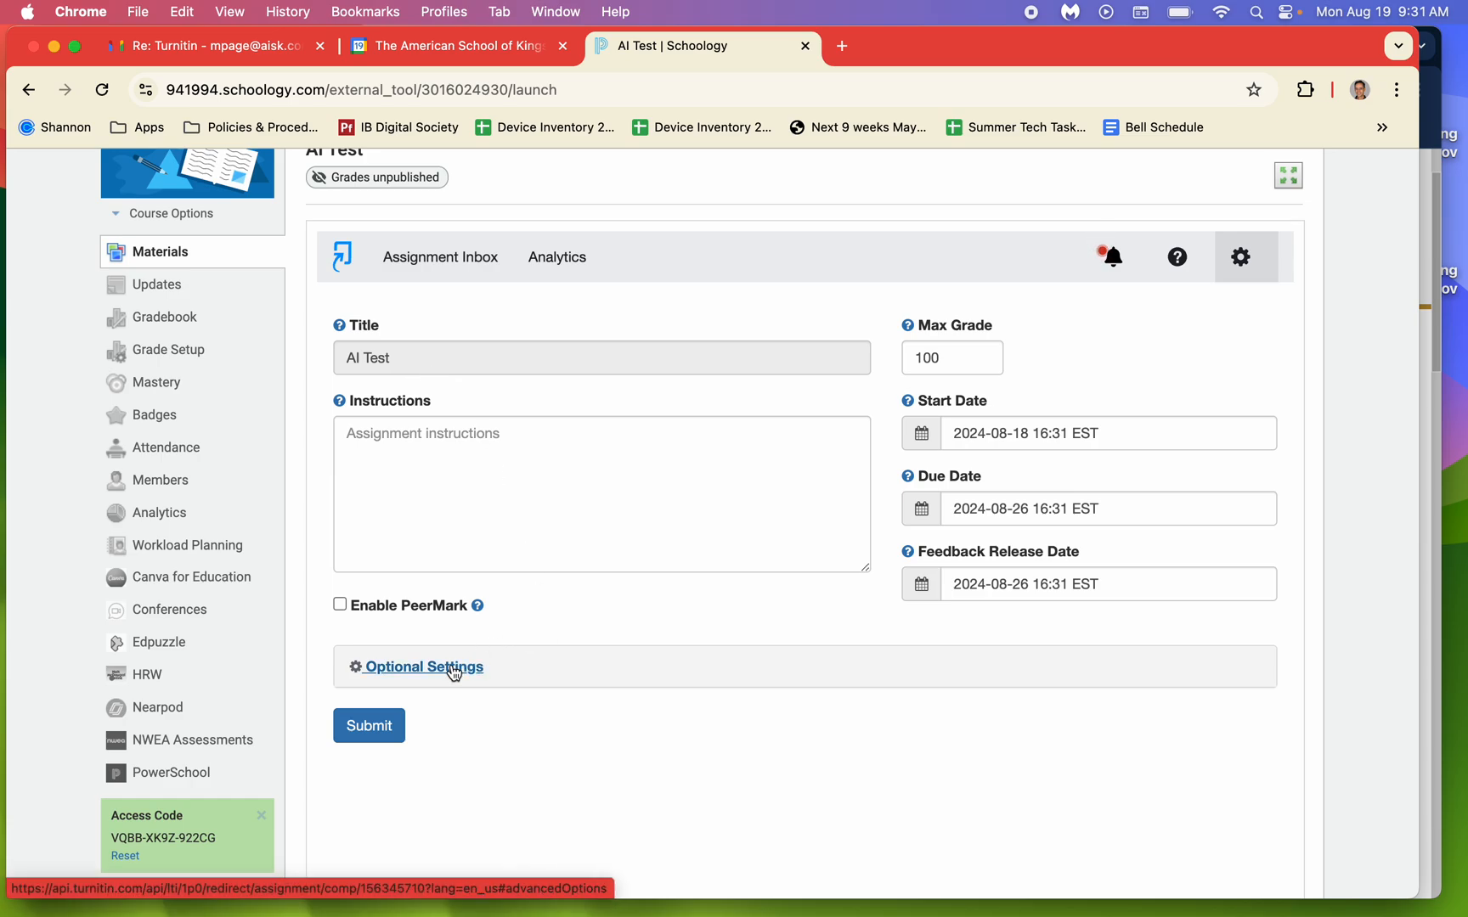
pyautogui.click(936, 515)
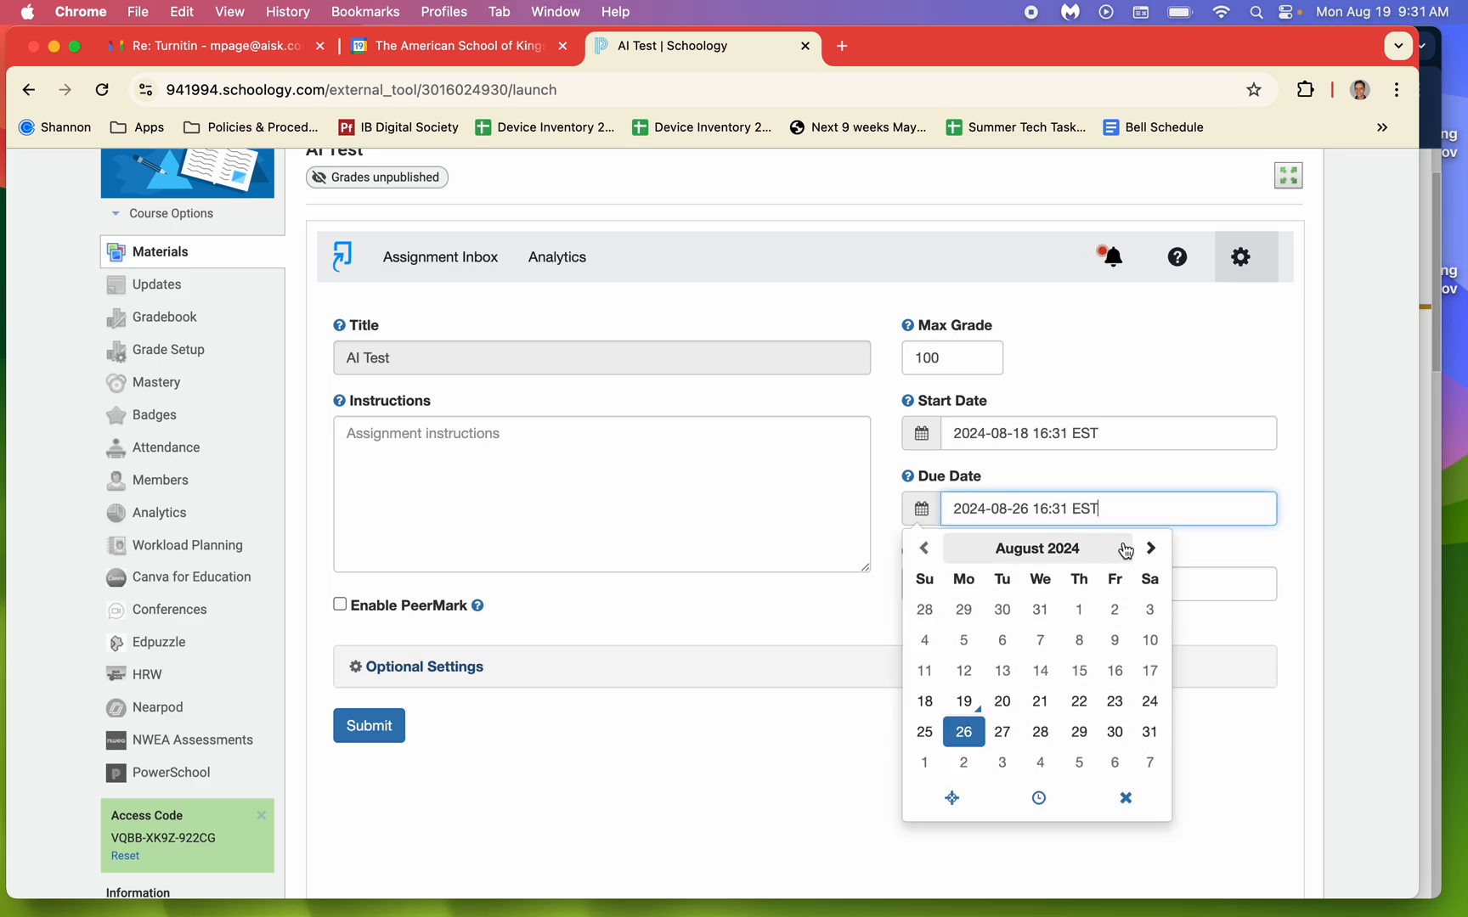
pyautogui.click(1150, 548)
pyautogui.click(1151, 548)
pyautogui.click(1151, 548)
pyautogui.click(1151, 547)
pyautogui.click(1150, 548)
pyautogui.click(1151, 547)
pyautogui.click(1151, 548)
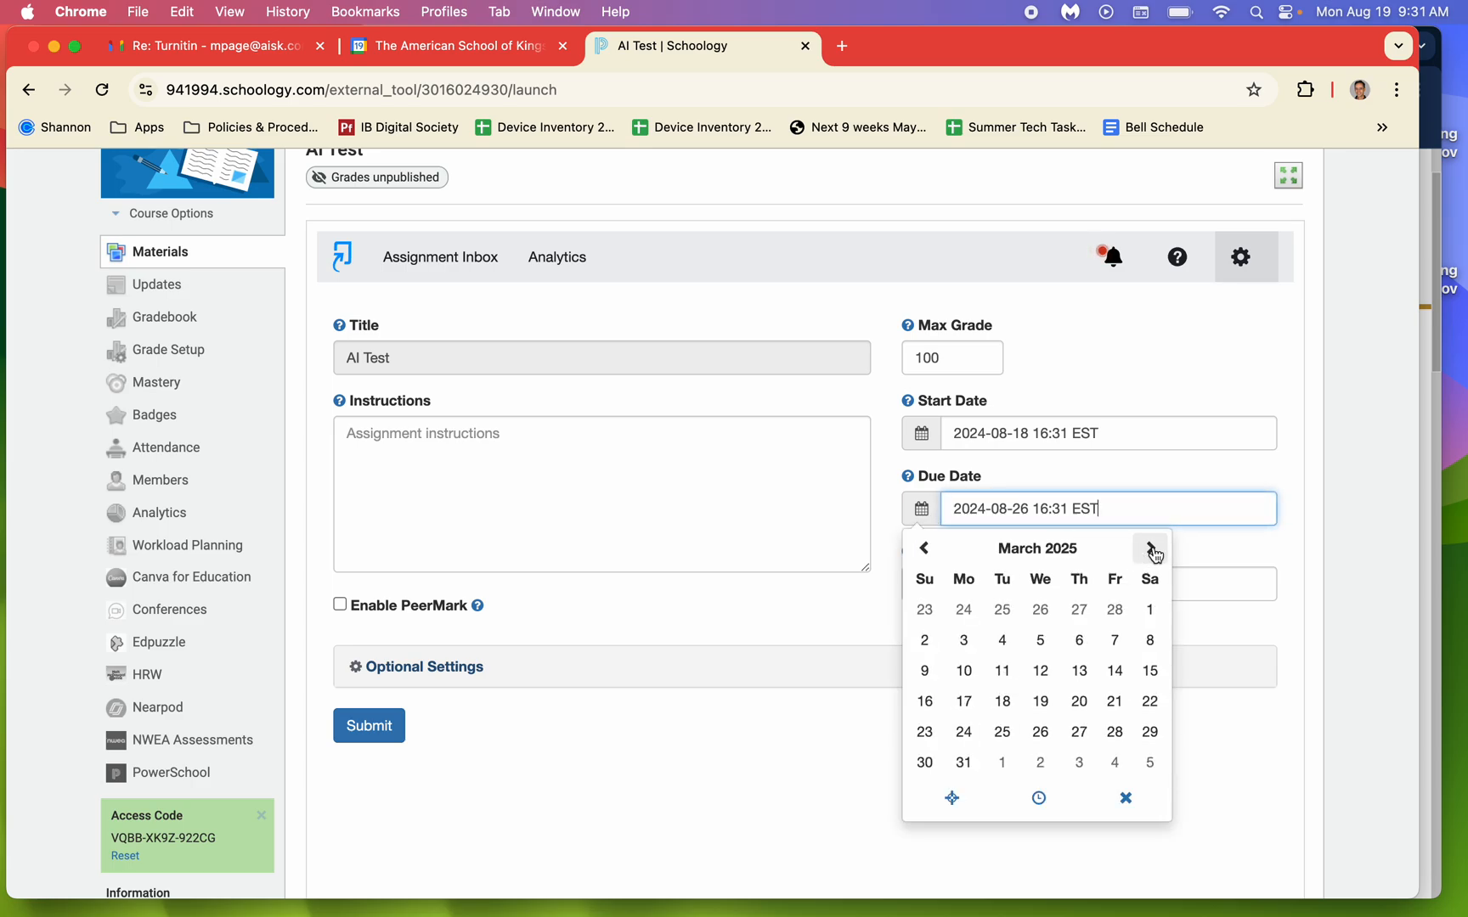
pyautogui.click(1150, 548)
pyautogui.click(1150, 548)
pyautogui.click(1150, 548)
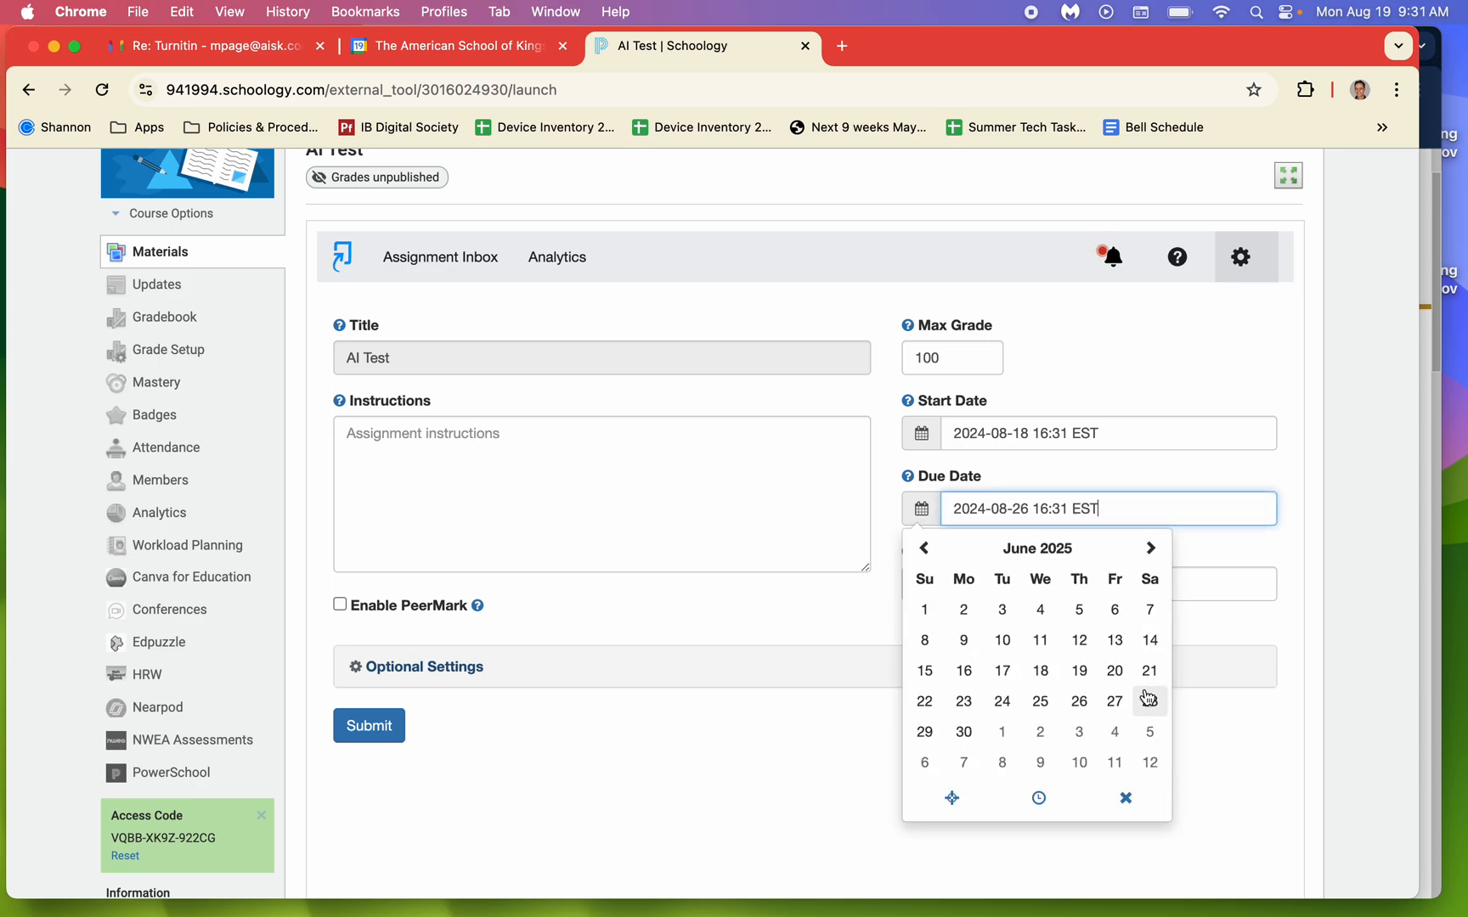
pyautogui.click(1114, 670)
pyautogui.click(781, 637)
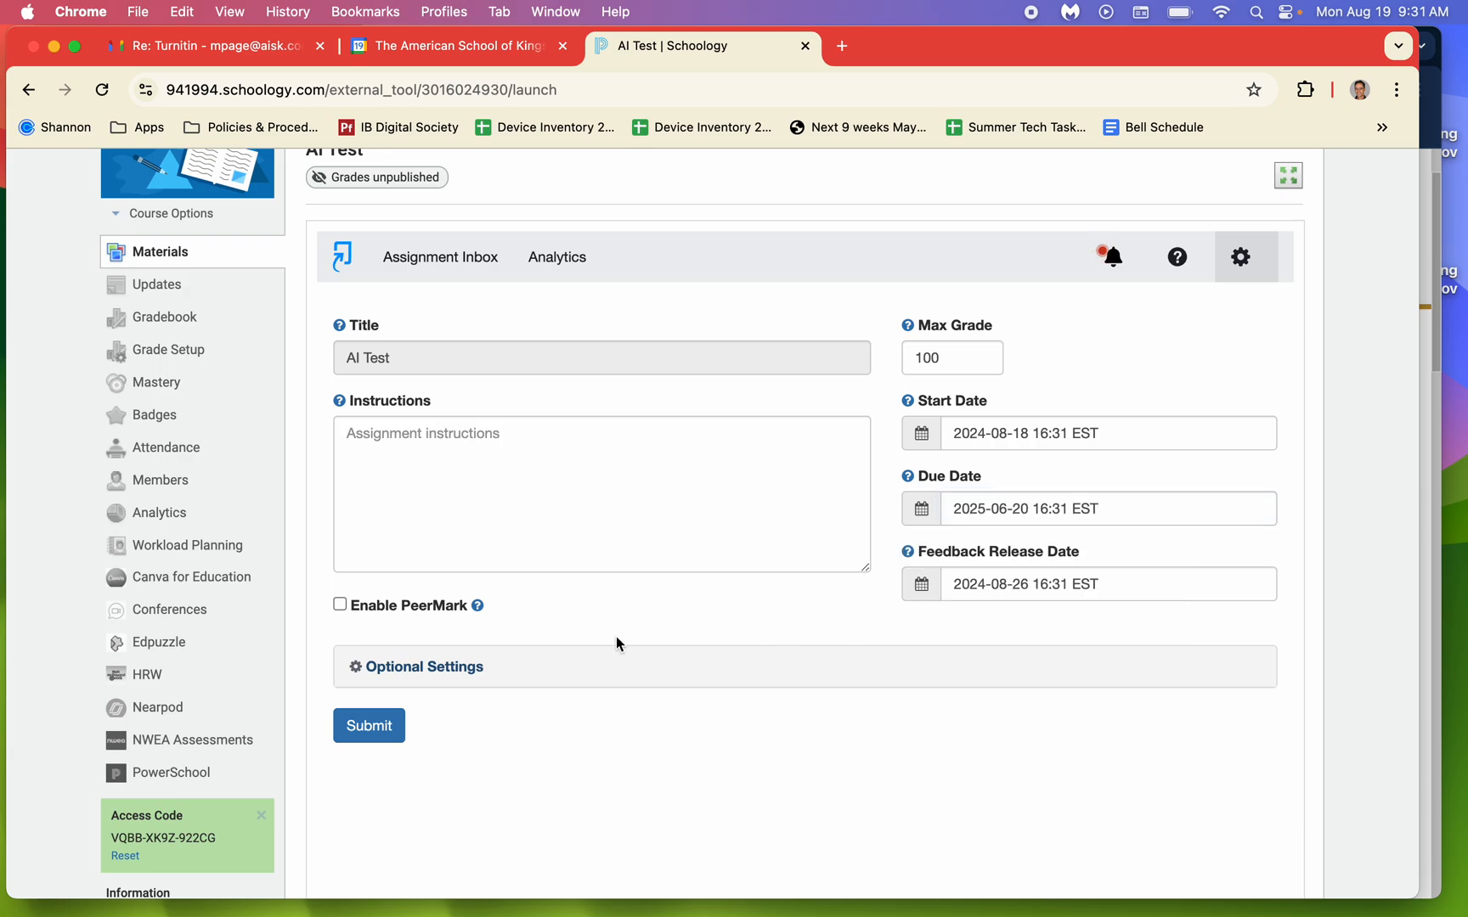
# In the optional submission settings, keep submitted papers from being stored and allow submission of any file type.
pyautogui.click(432, 668)
pyautogui.scroll(-5, 432, 667)
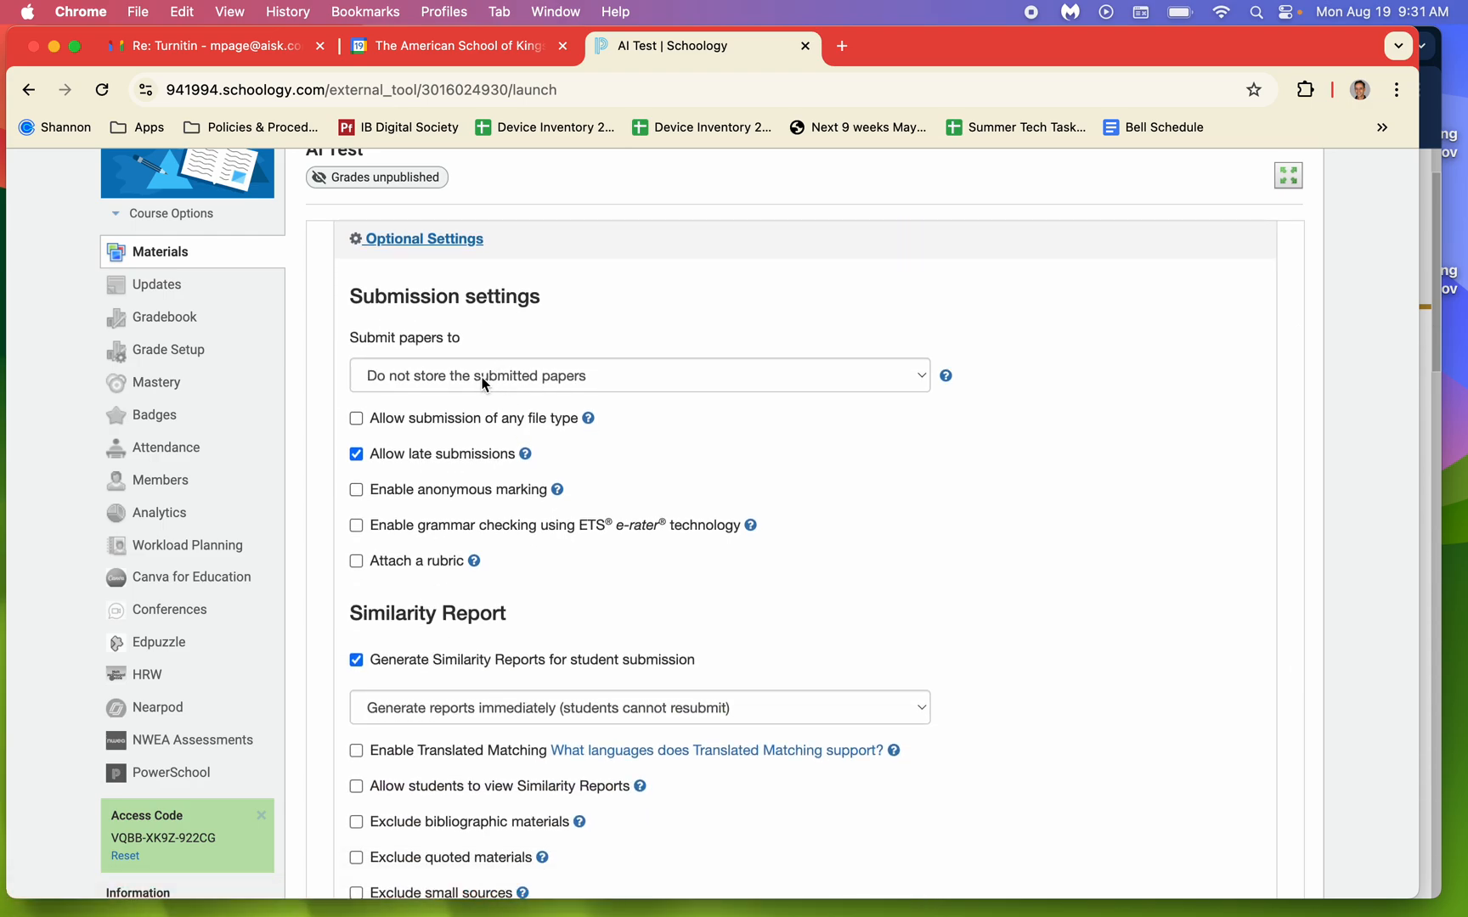
pyautogui.click(537, 379)
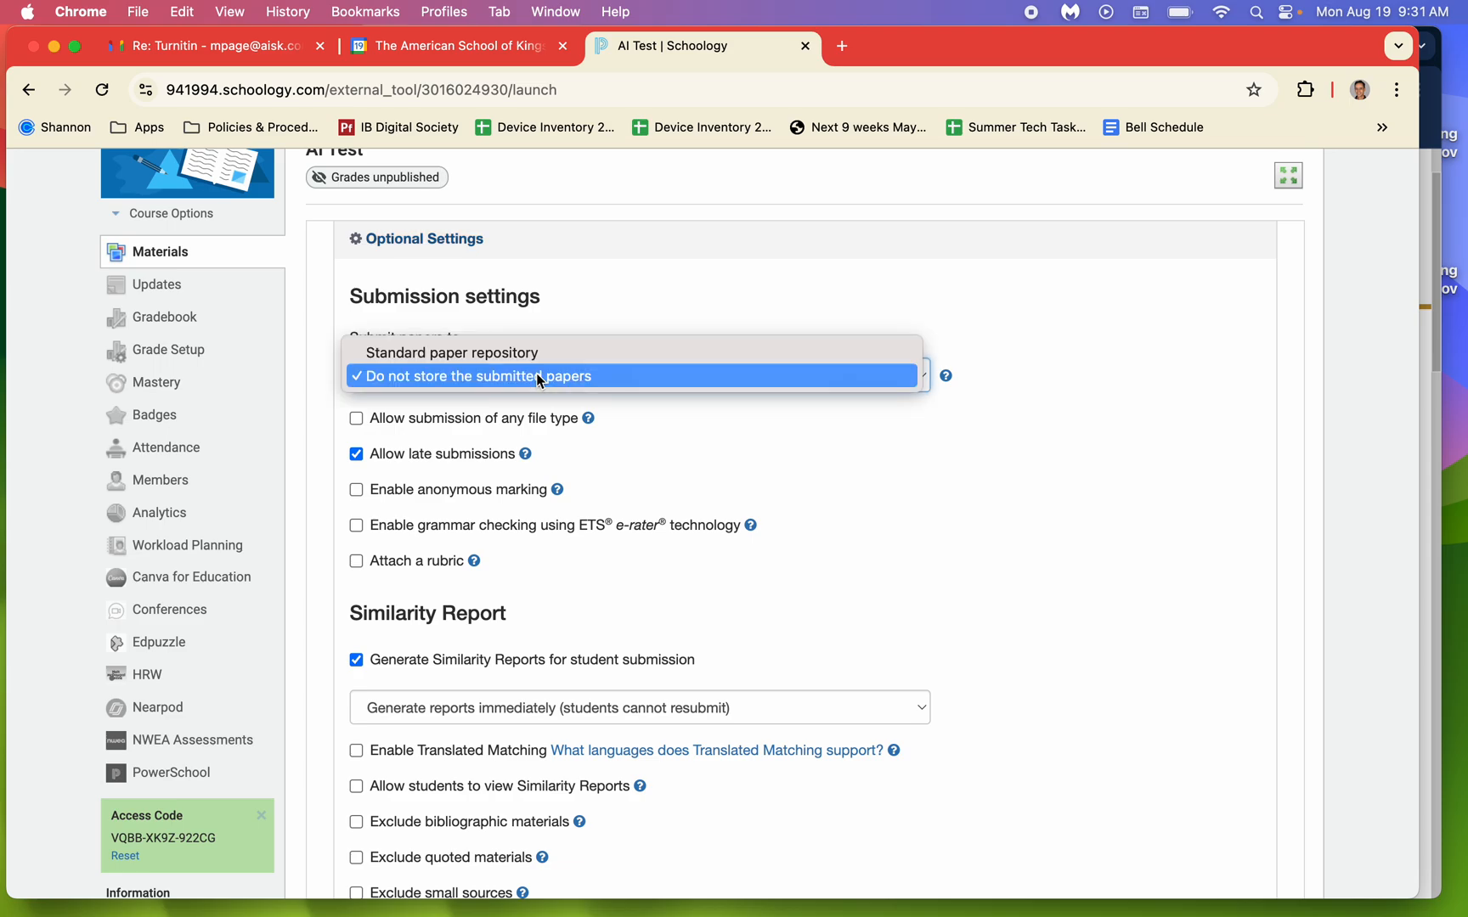
pyautogui.click(620, 378)
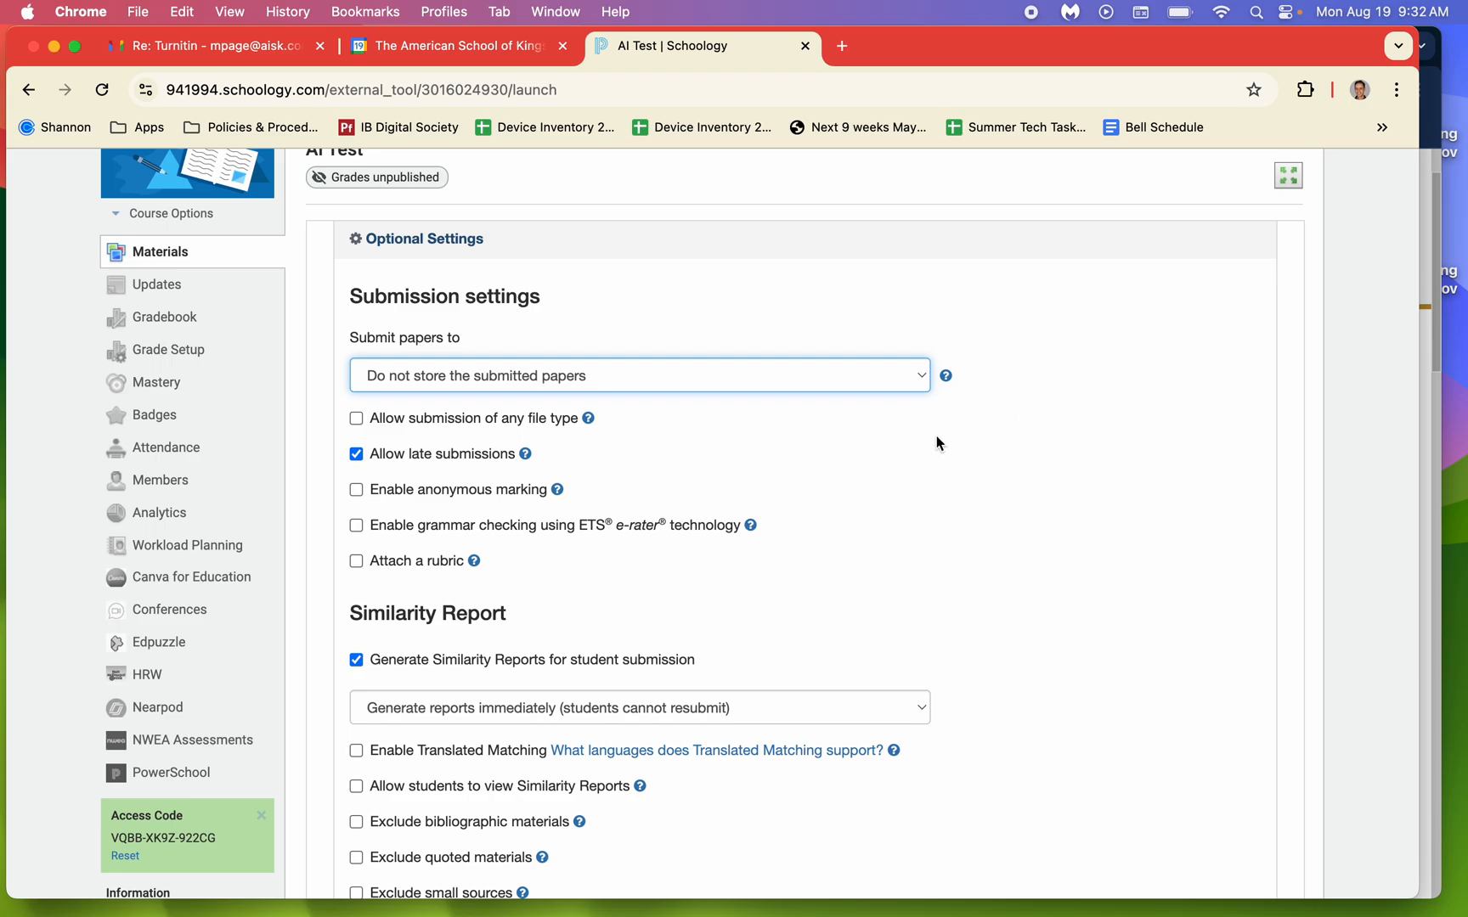
pyautogui.scroll(-2, 936, 435)
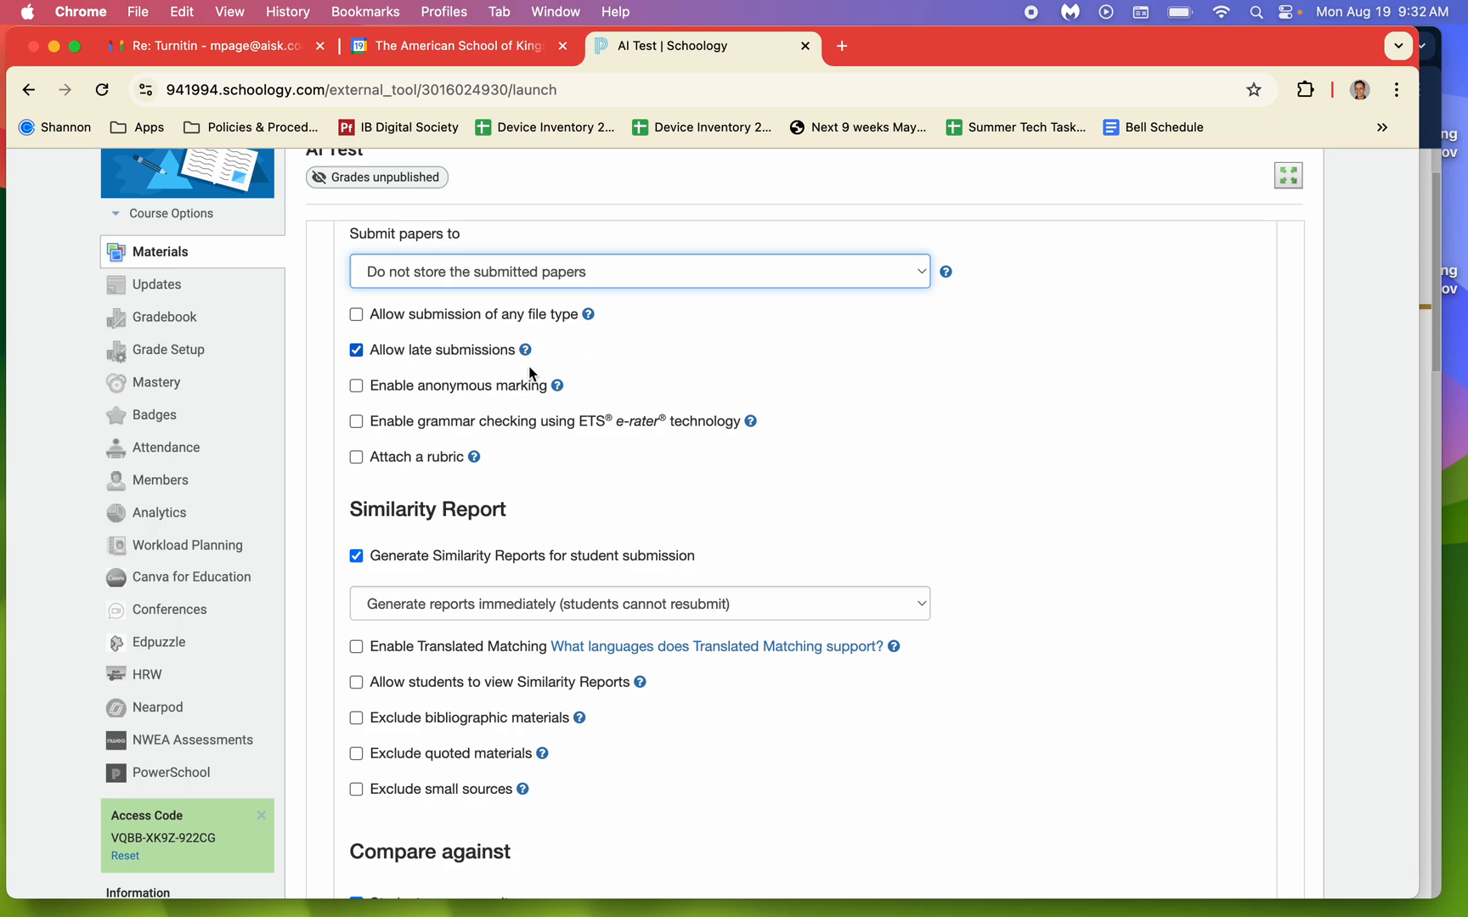
pyautogui.click(357, 316)
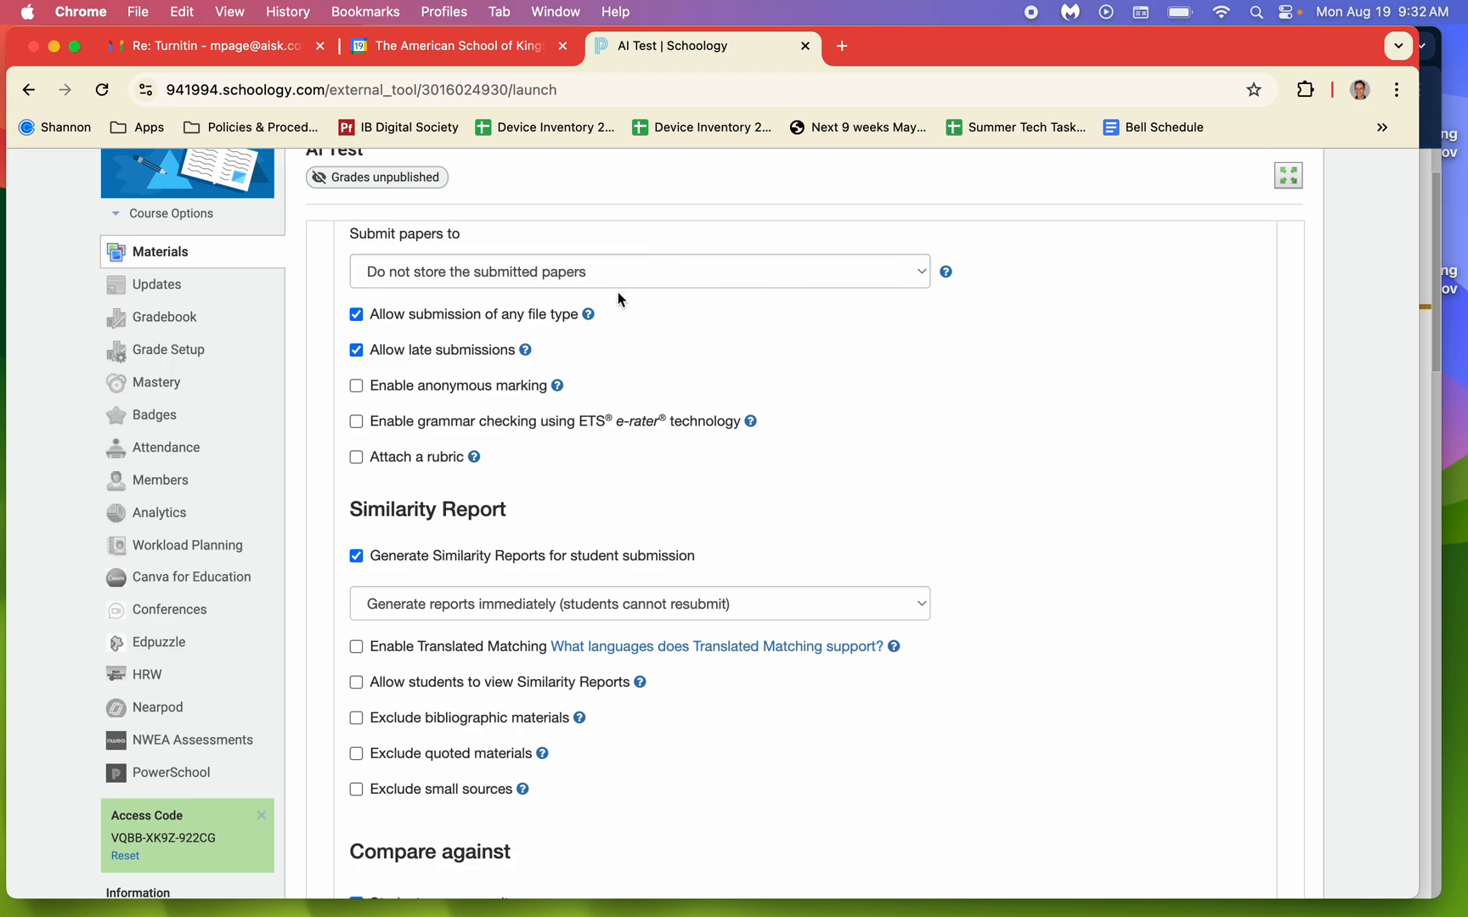
pyautogui.scroll(5, 543, 327)
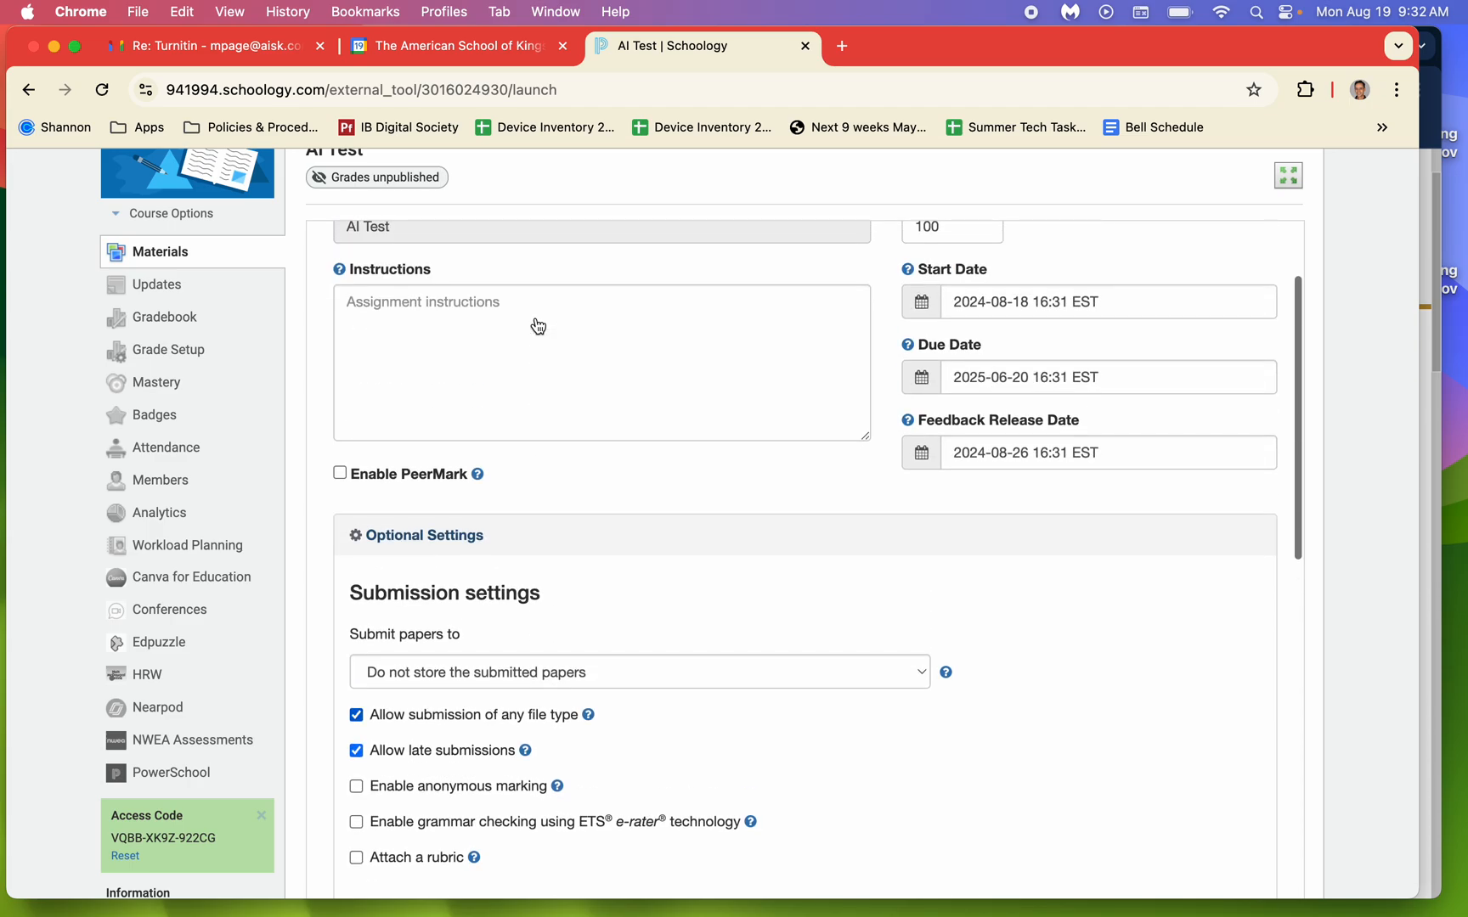
pyautogui.scroll(-3, 536, 321)
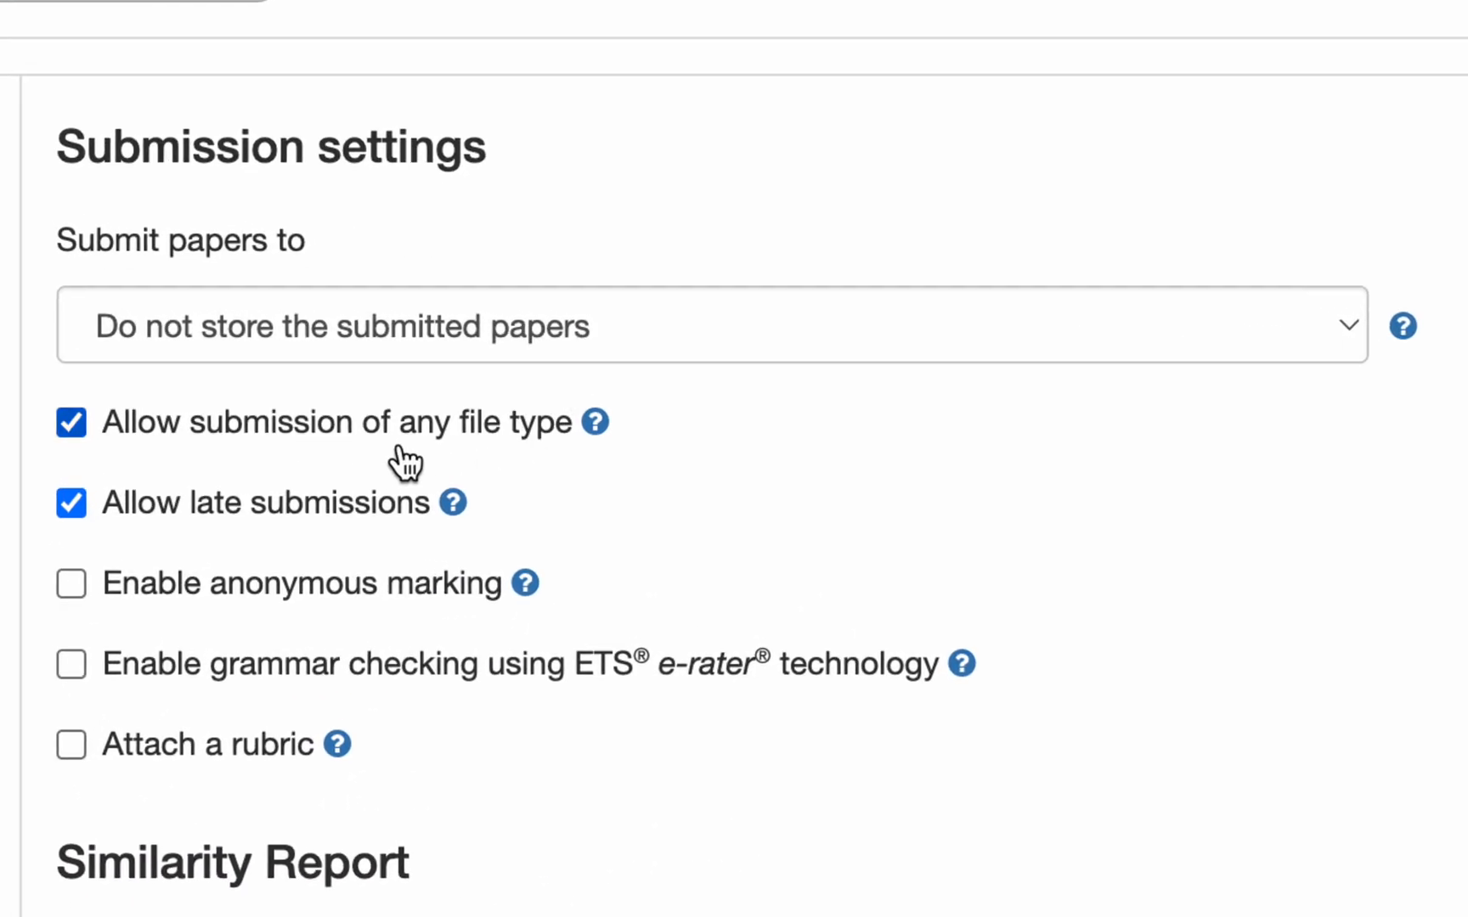
pyautogui.moveTo(600, 439)
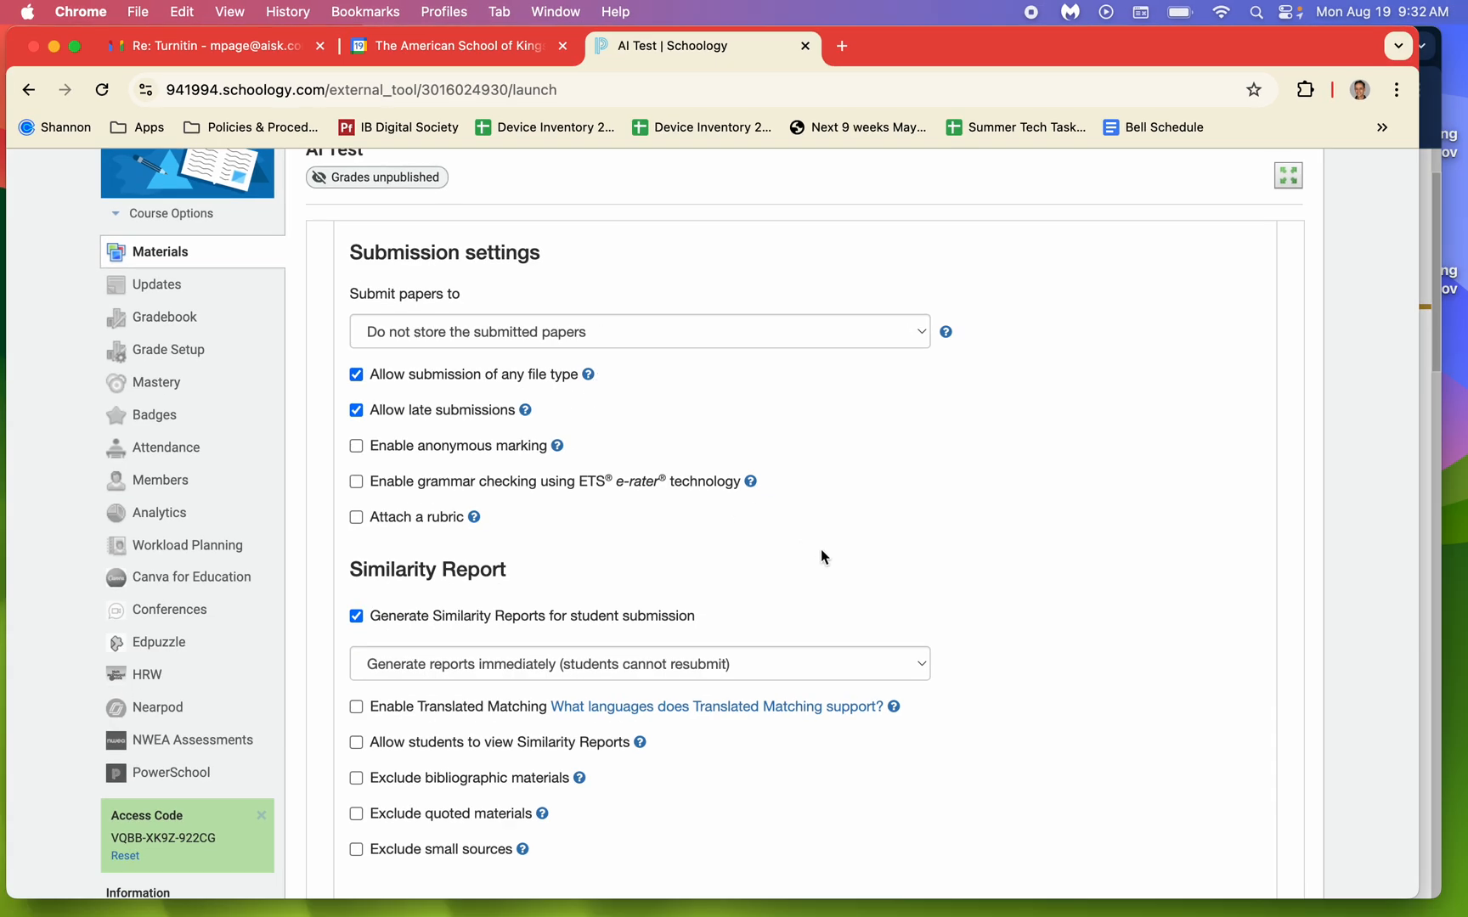
# Review the similarity report and comparison options, enable saving these settings for future use, and submit the assignment settings.
pyautogui.scroll(-5, 821, 551)
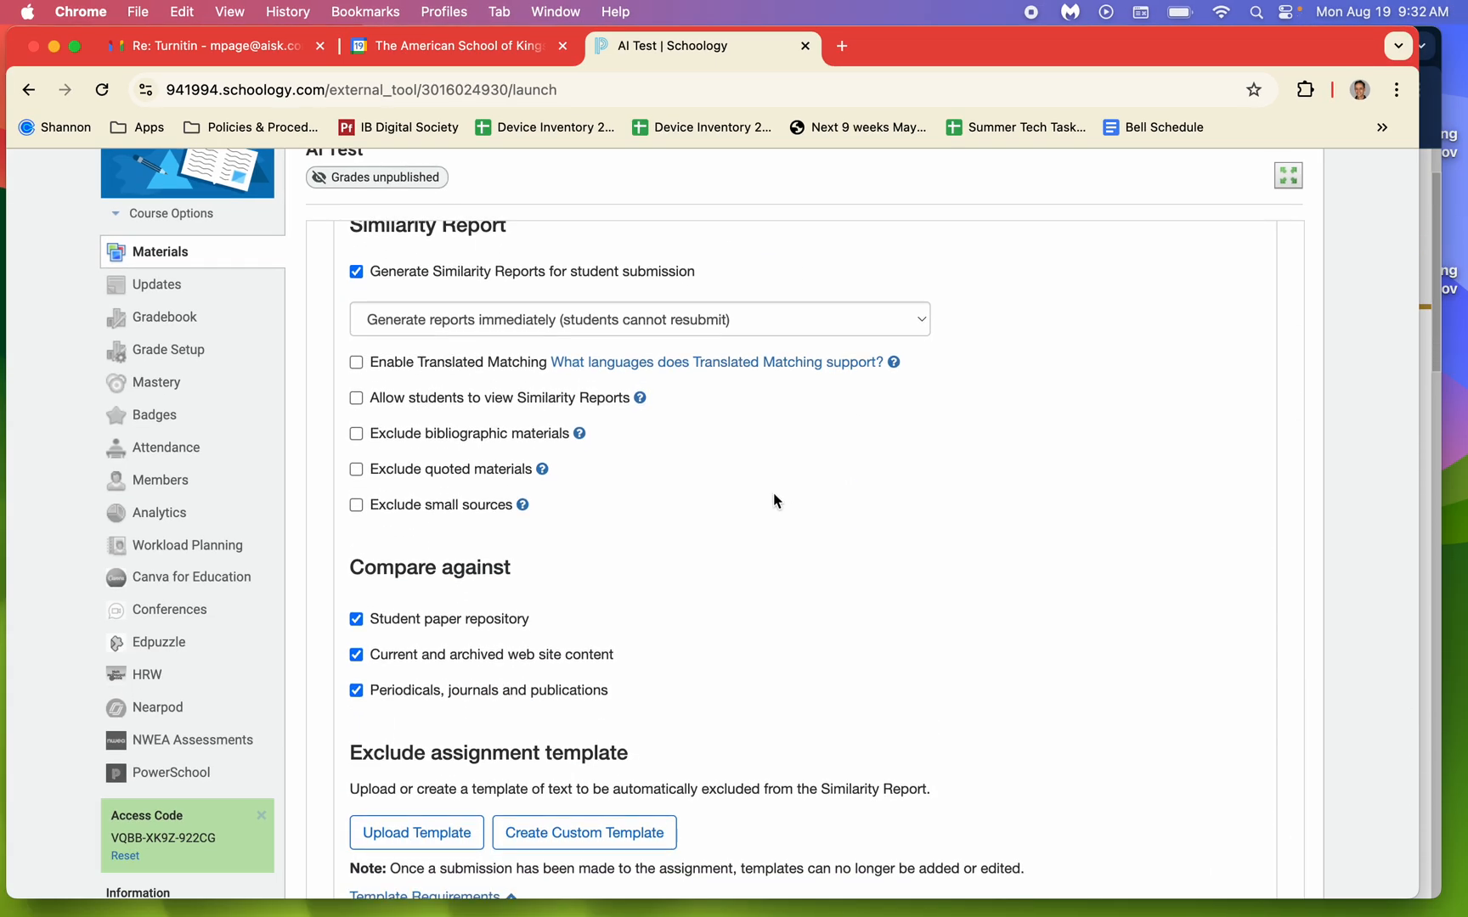
pyautogui.scroll(-2, 772, 501)
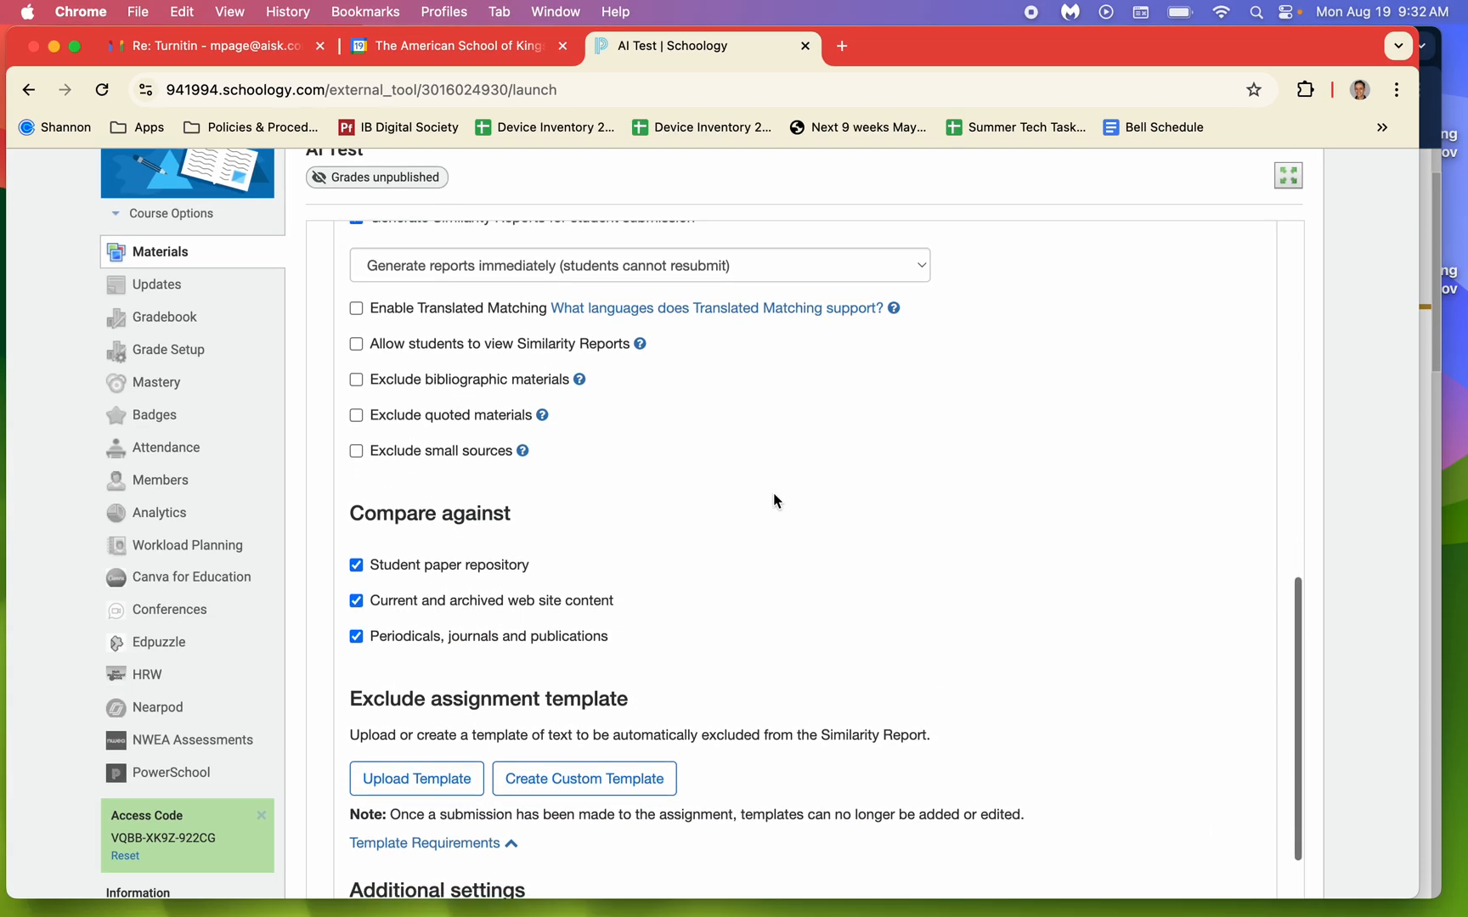
pyautogui.scroll(1, 773, 493)
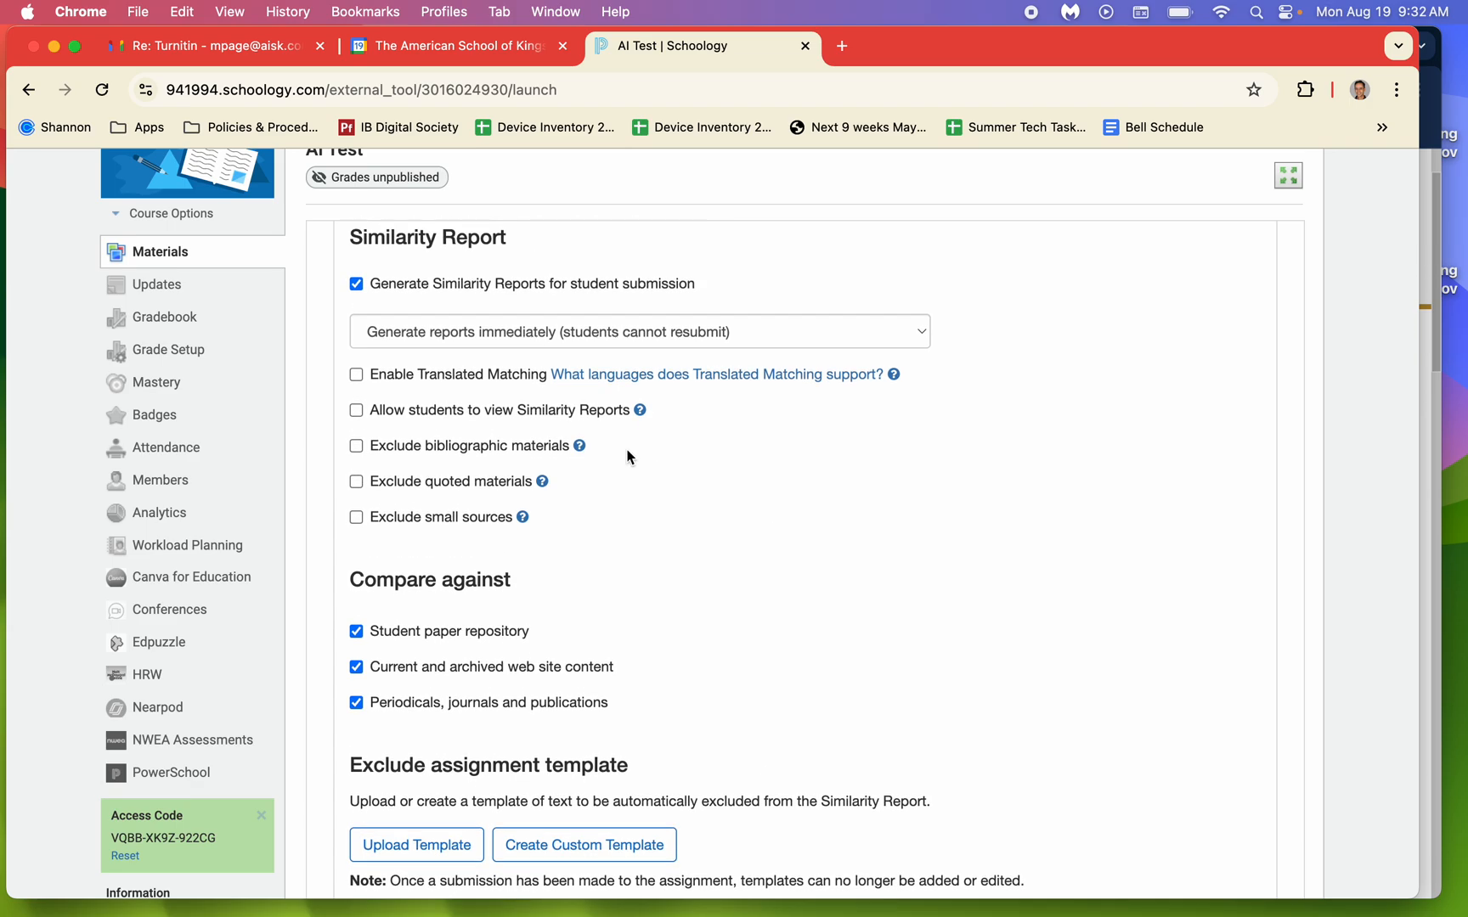
pyautogui.scroll(-1, 566, 446)
pyautogui.scroll(-5, 566, 446)
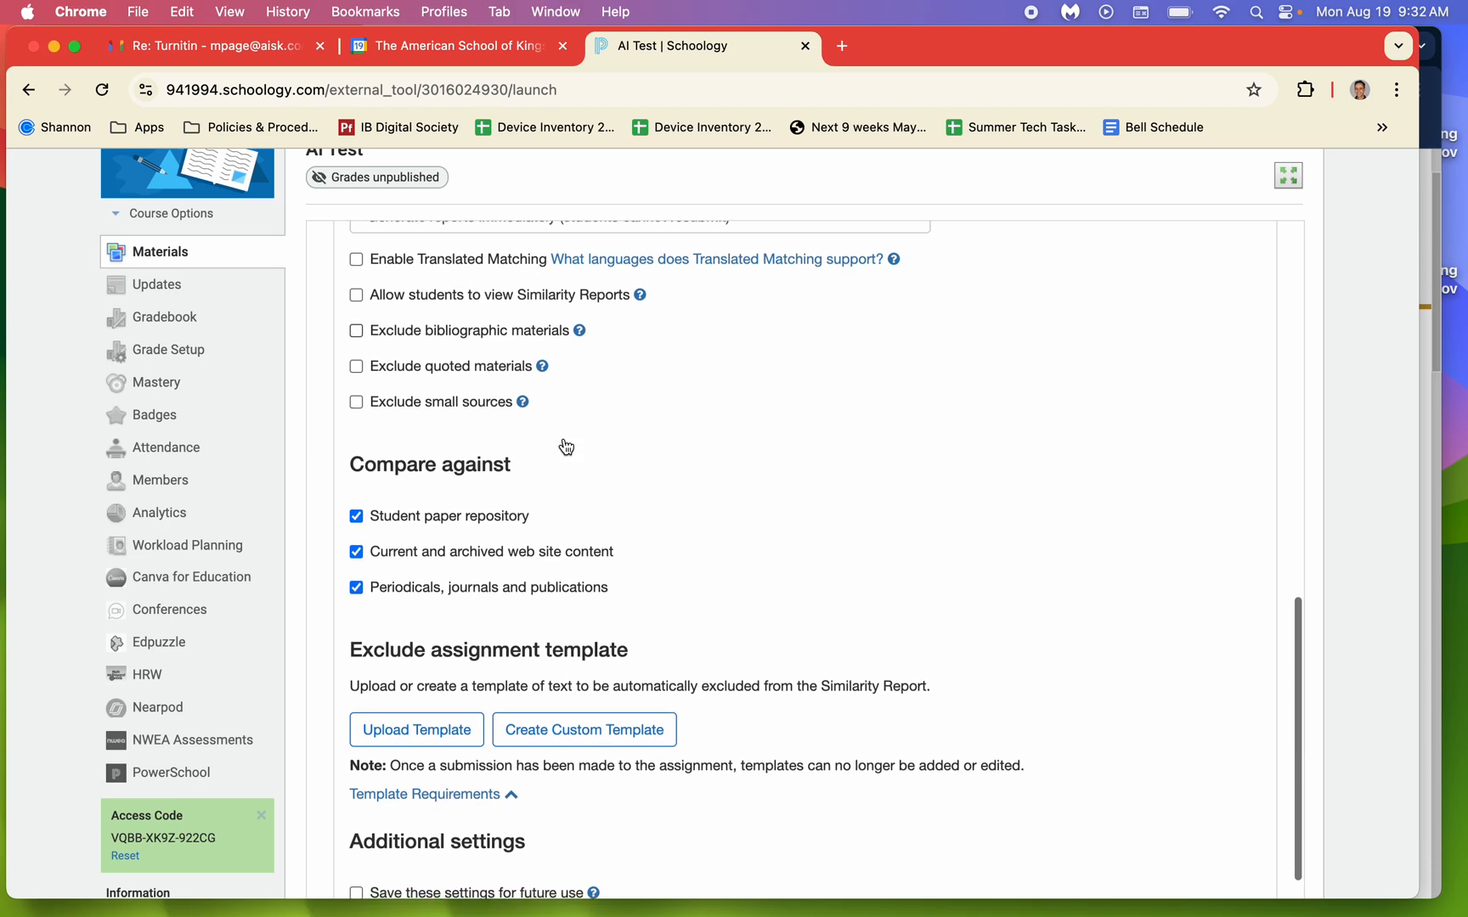
pyautogui.scroll(-1, 567, 446)
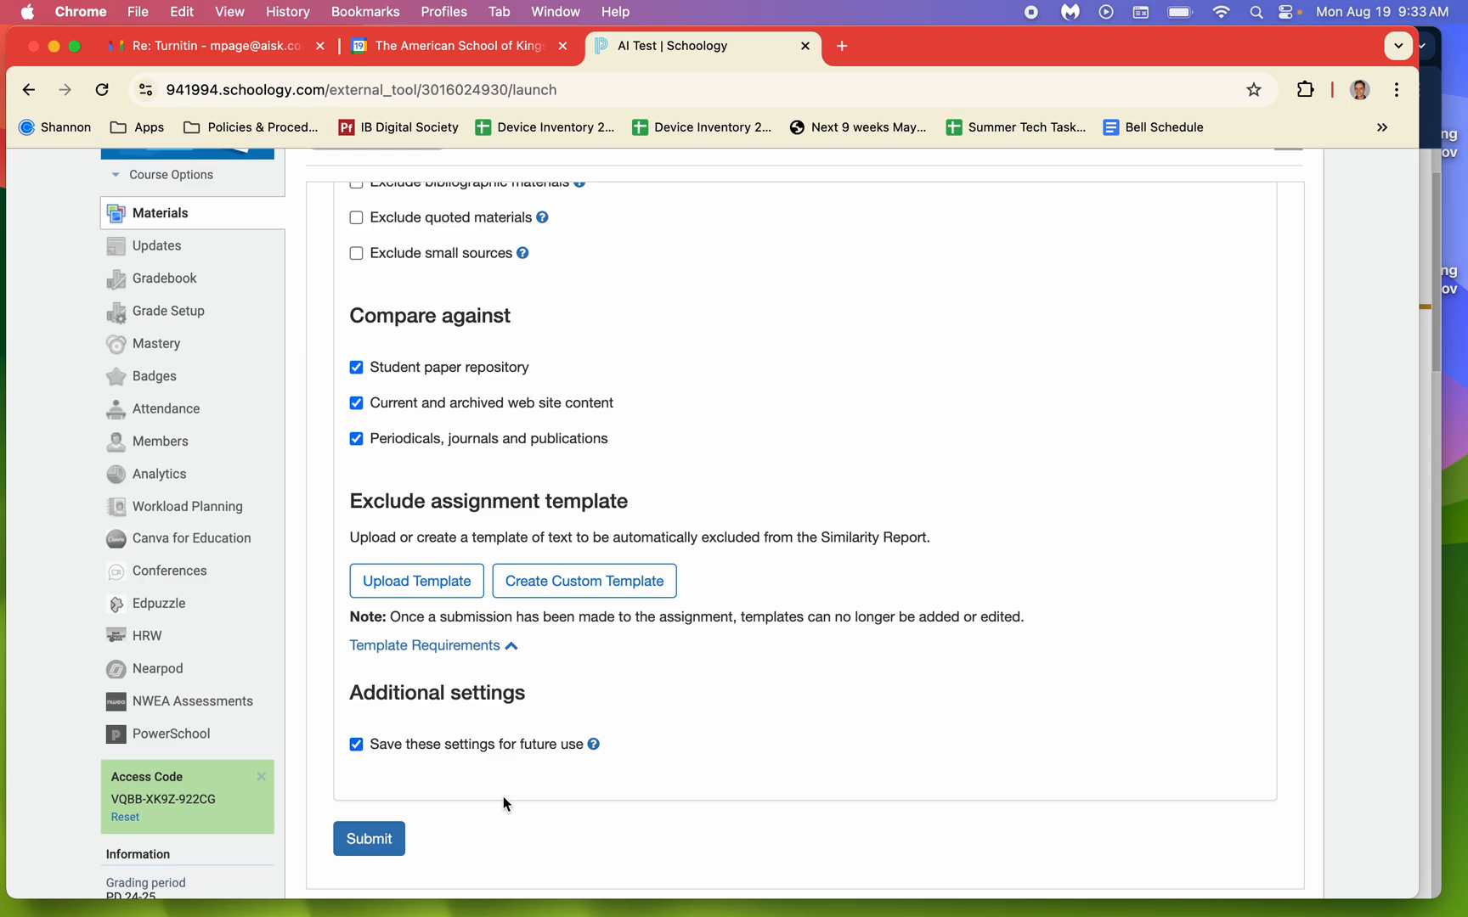
pyautogui.click(378, 839)
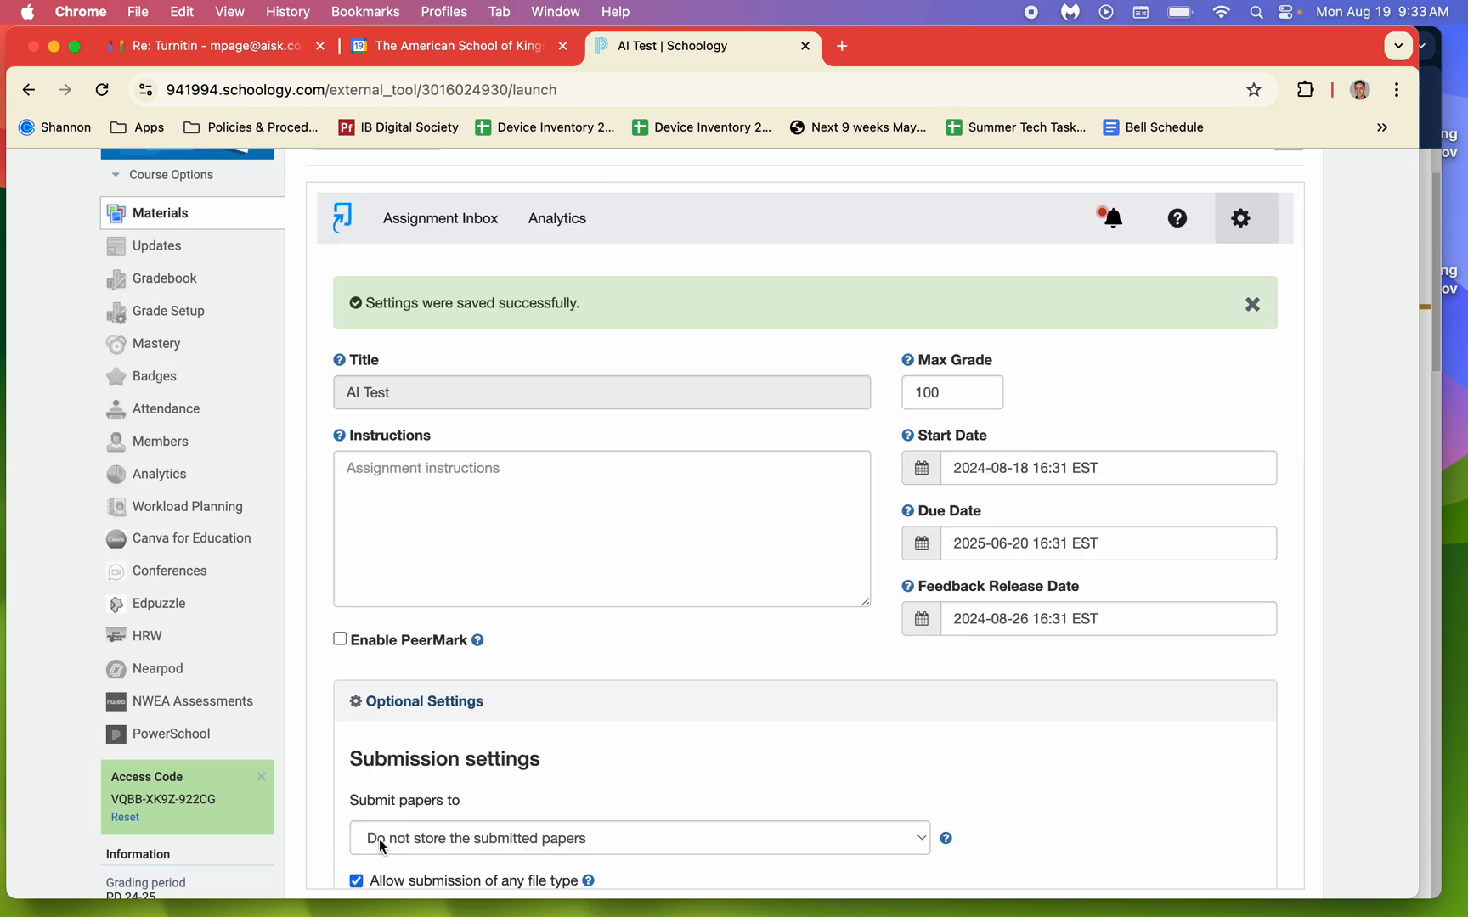